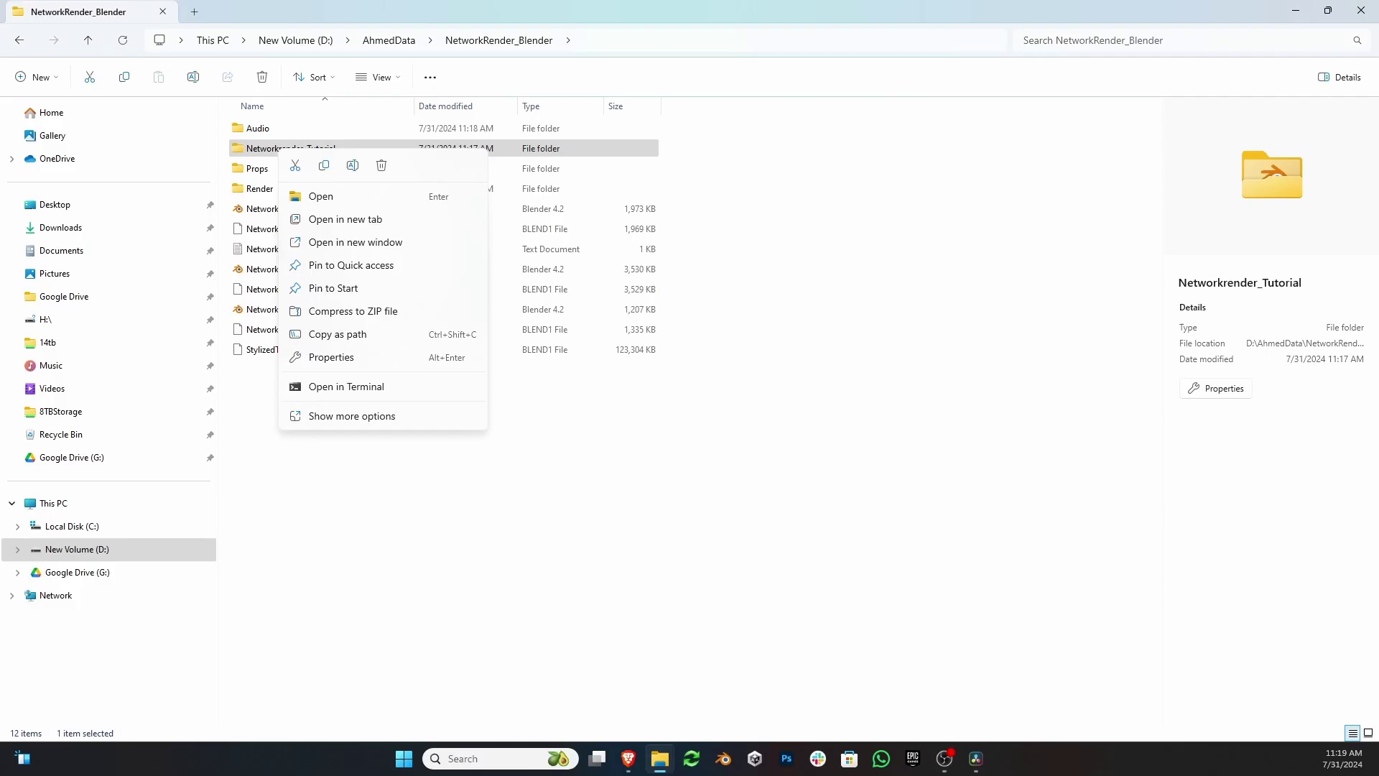
Open the sharing settings in the Networkrender_Tutorial folder's Properties.
click(352, 416)
click(338, 573)
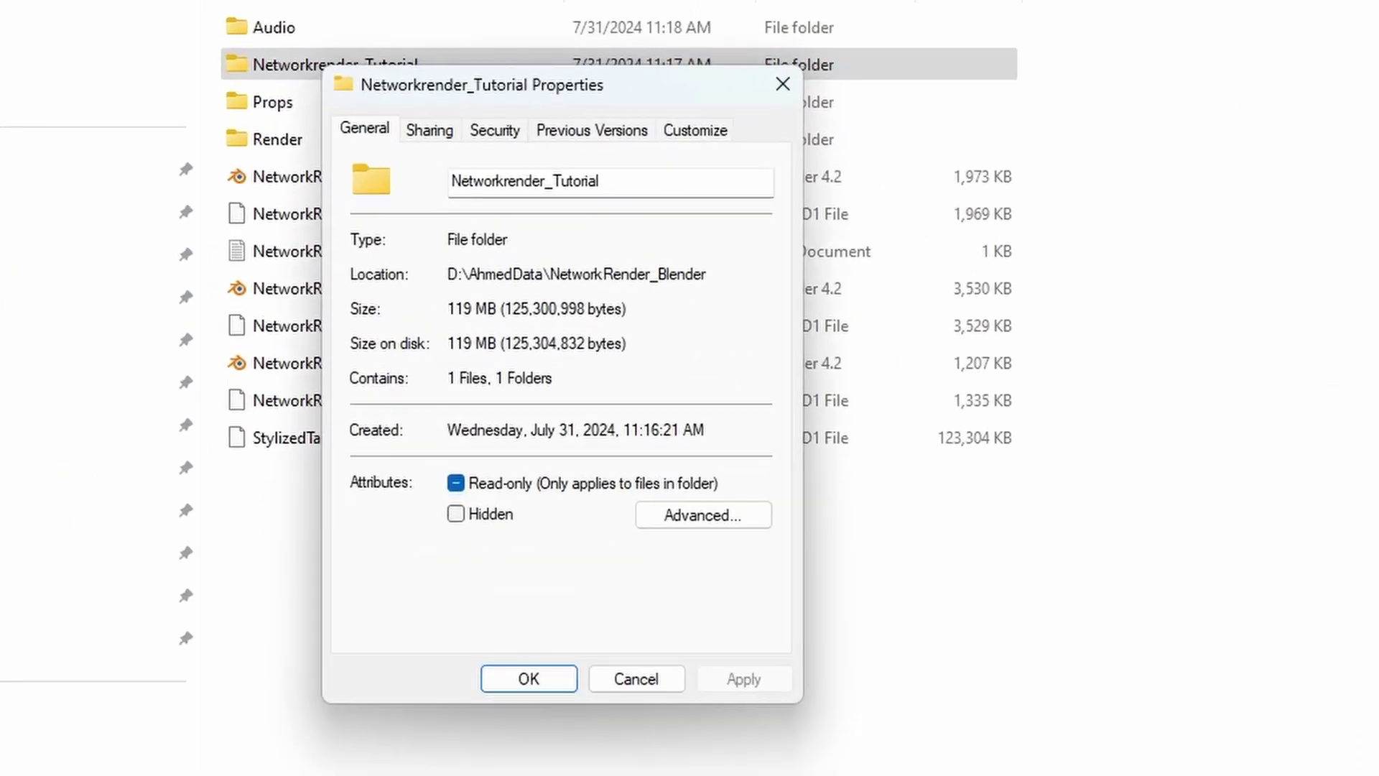
click(430, 131)
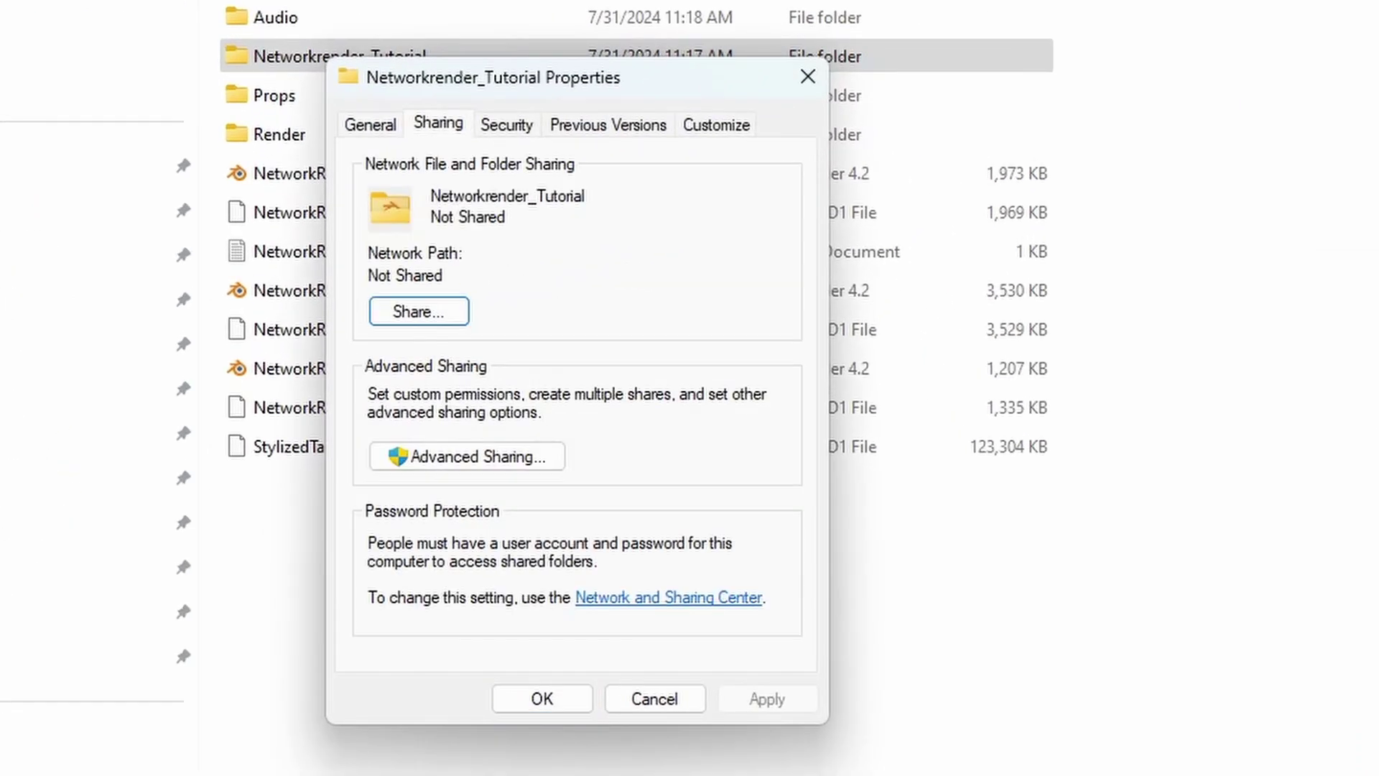
click(419, 311)
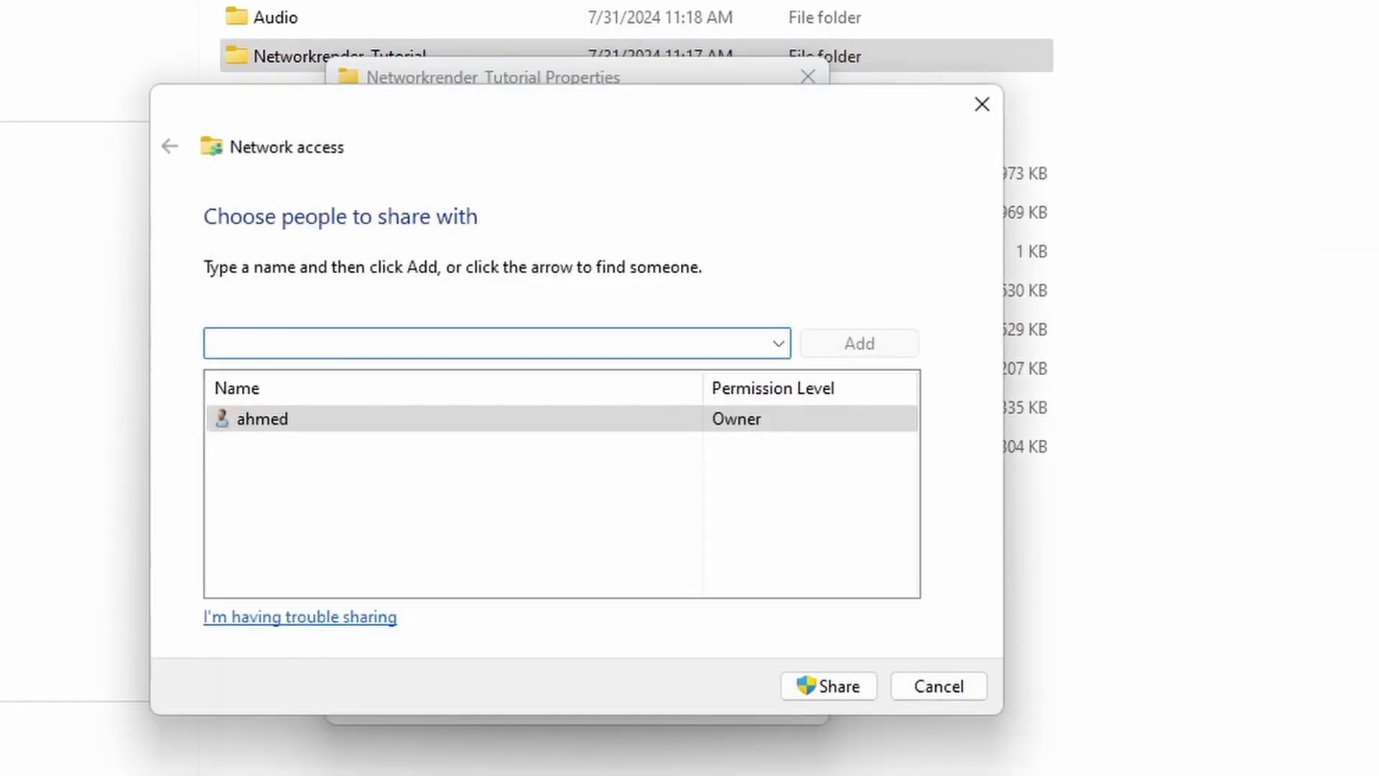
Add Everyone with Read/Write permission and share the folder.
click(778, 343)
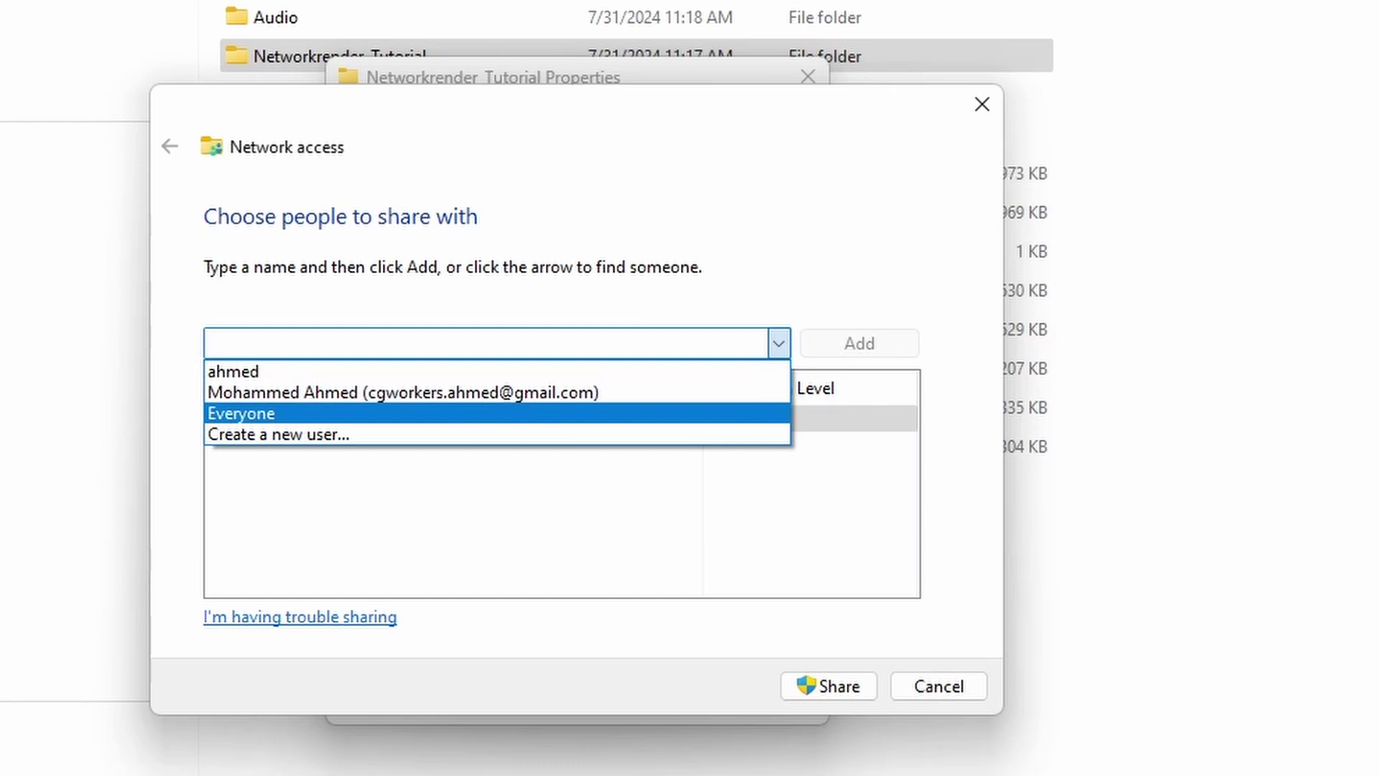
key(Return)
key(Tab)
key(Return)
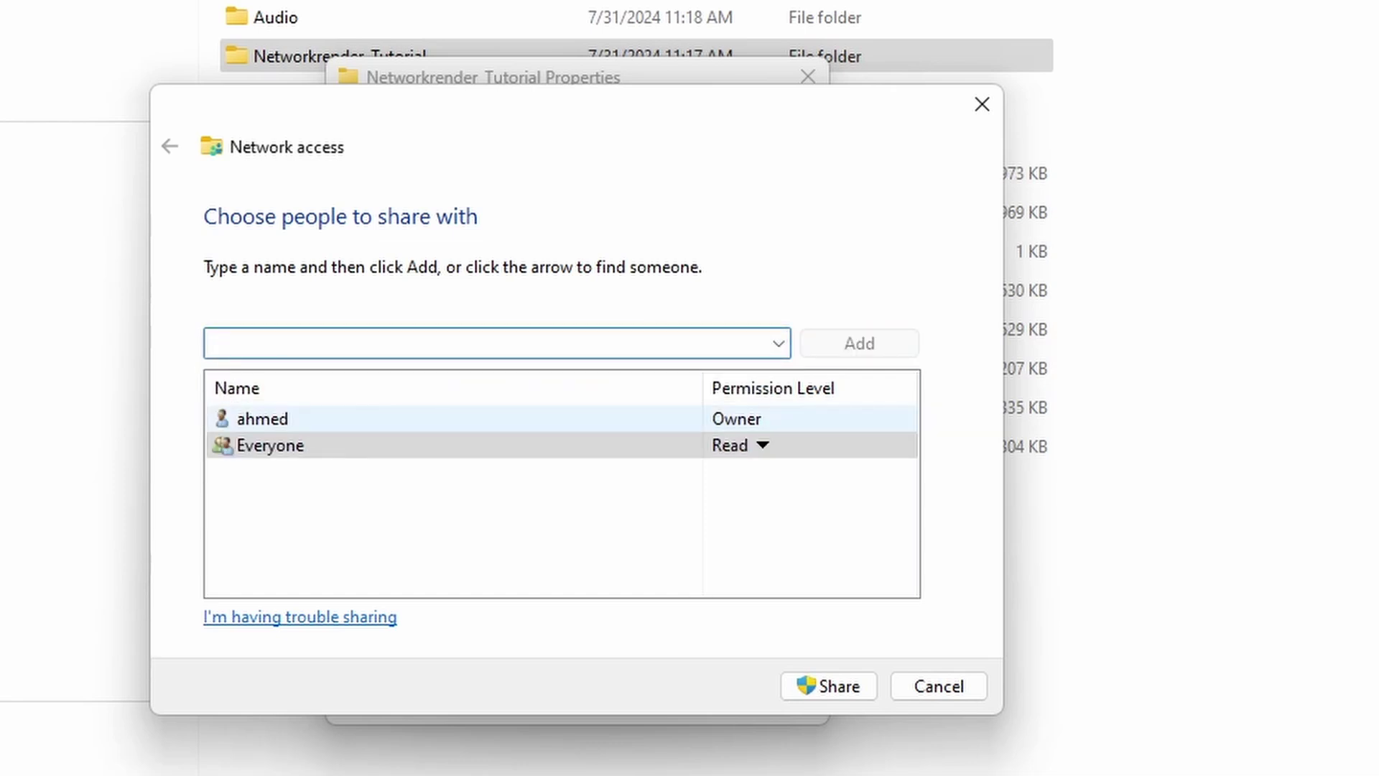
click(763, 445)
click(868, 482)
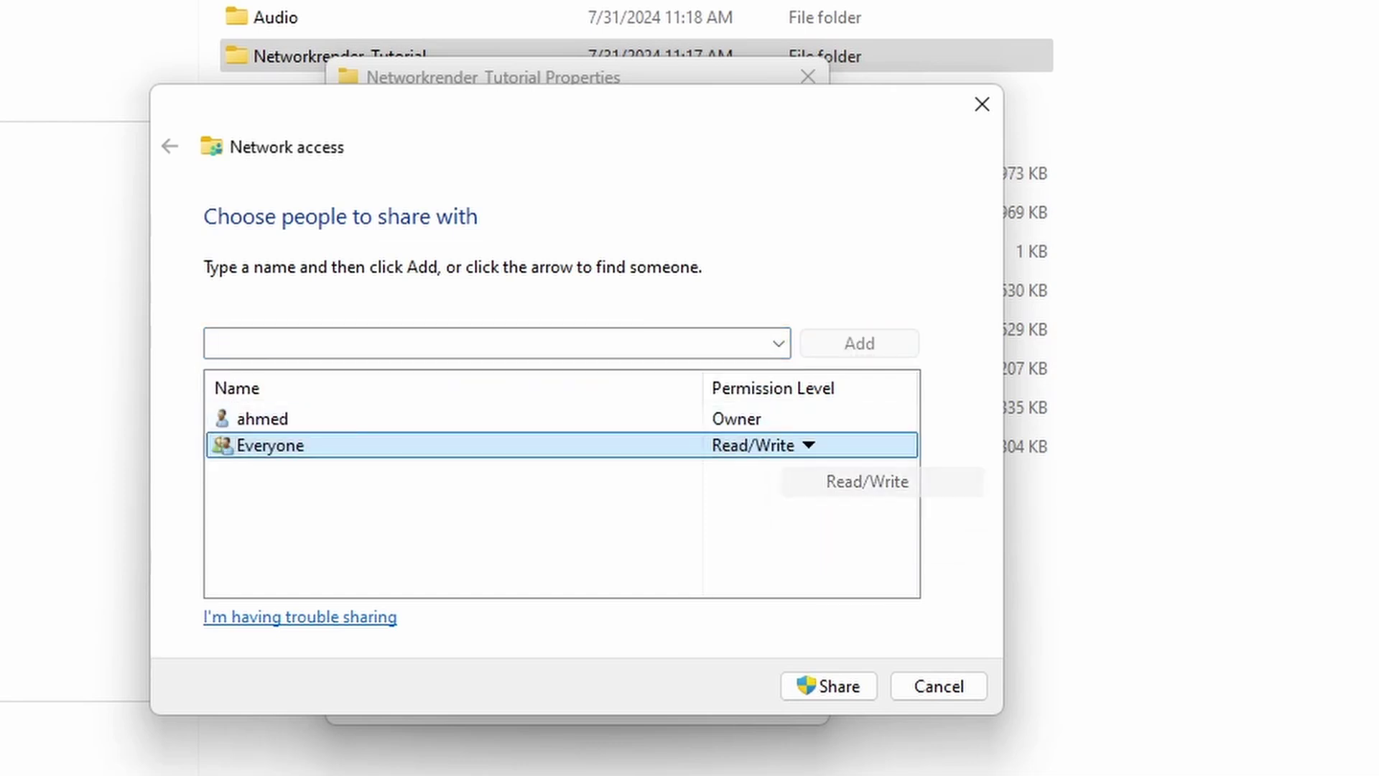
key(Tab)
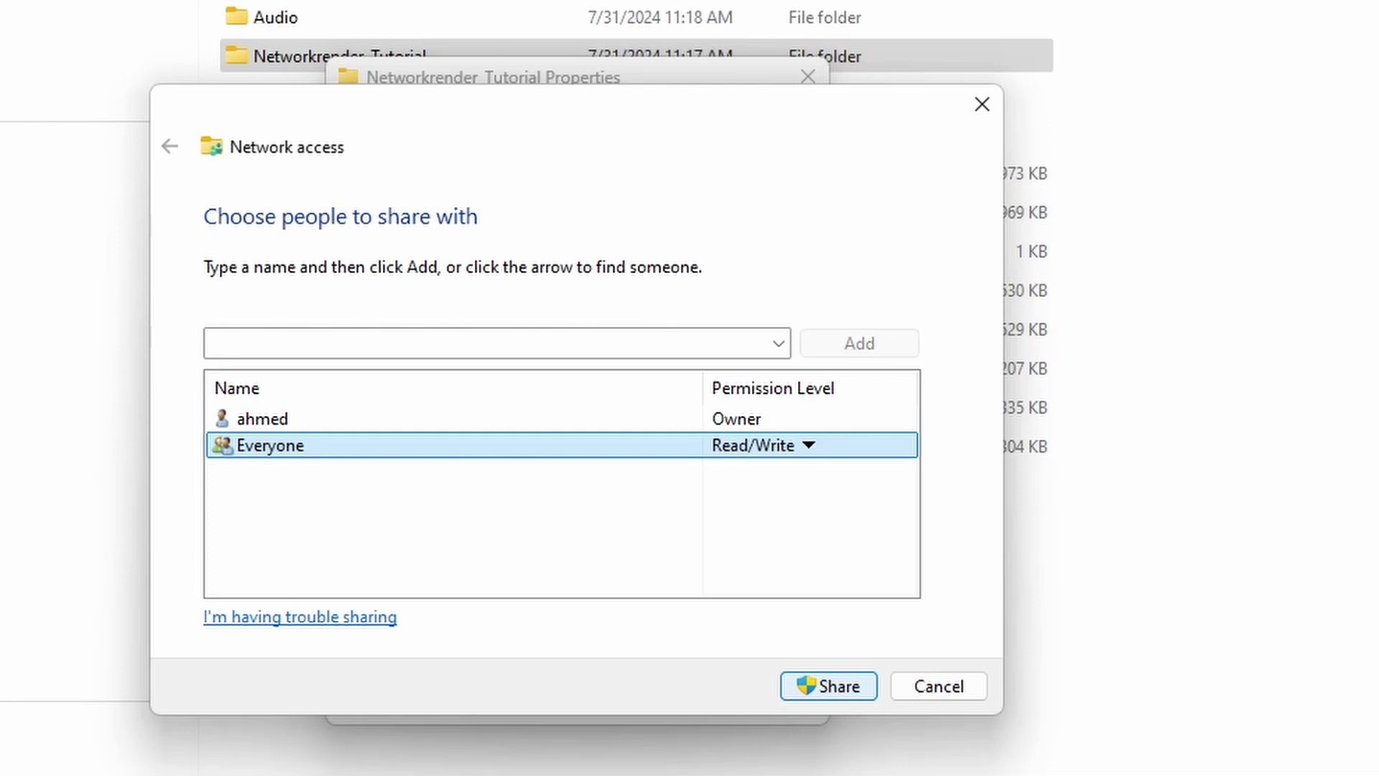
key(Return)
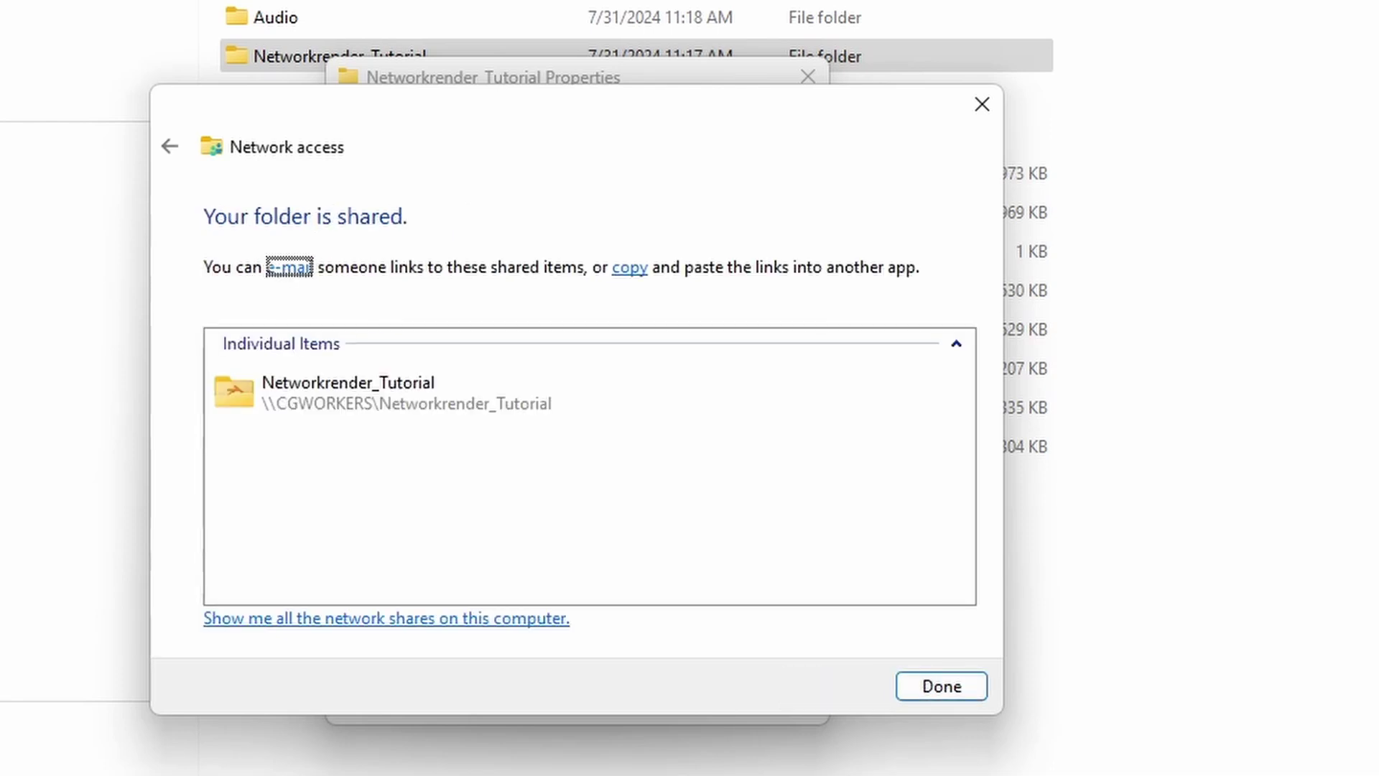
click(942, 686)
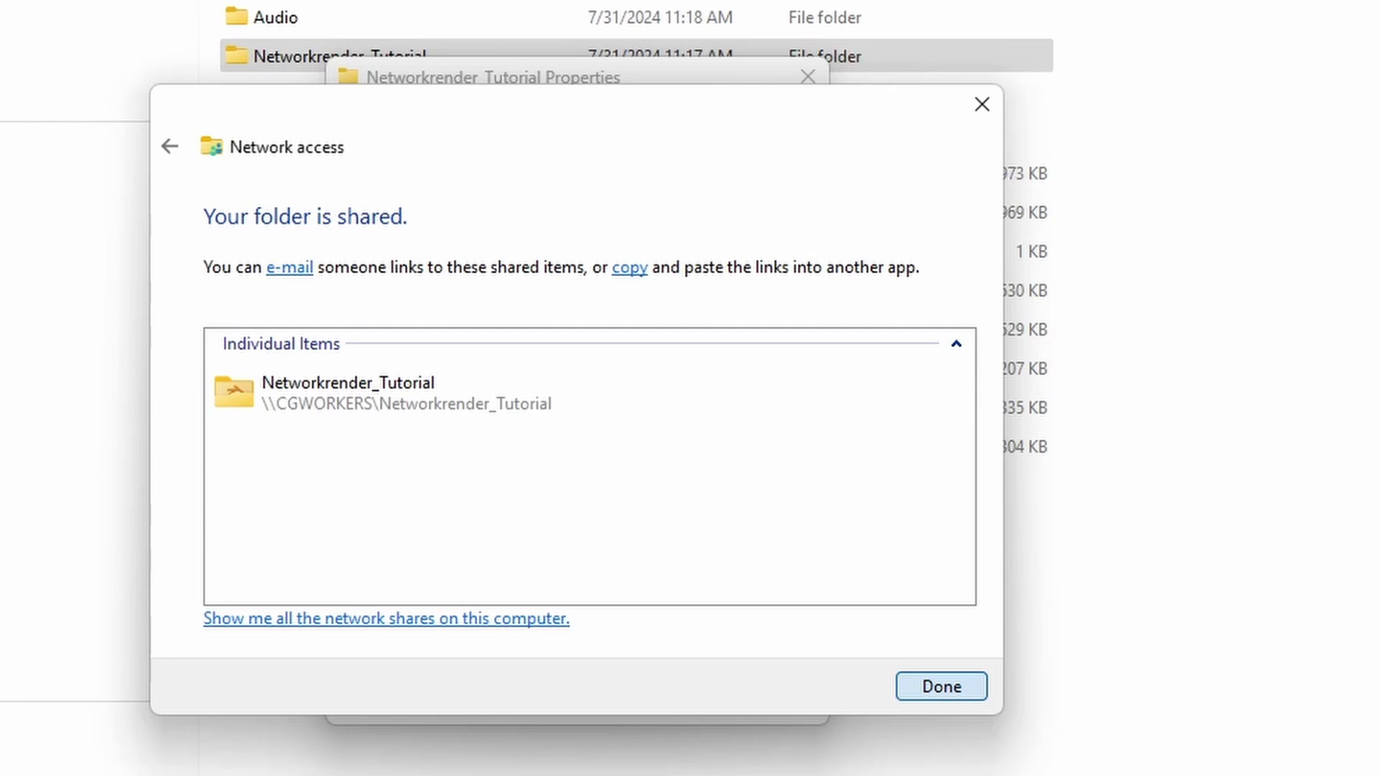
Close the sharing dialogs and go to \\cgworkers\Networkrender_Tutorial on the network.
key(Return)
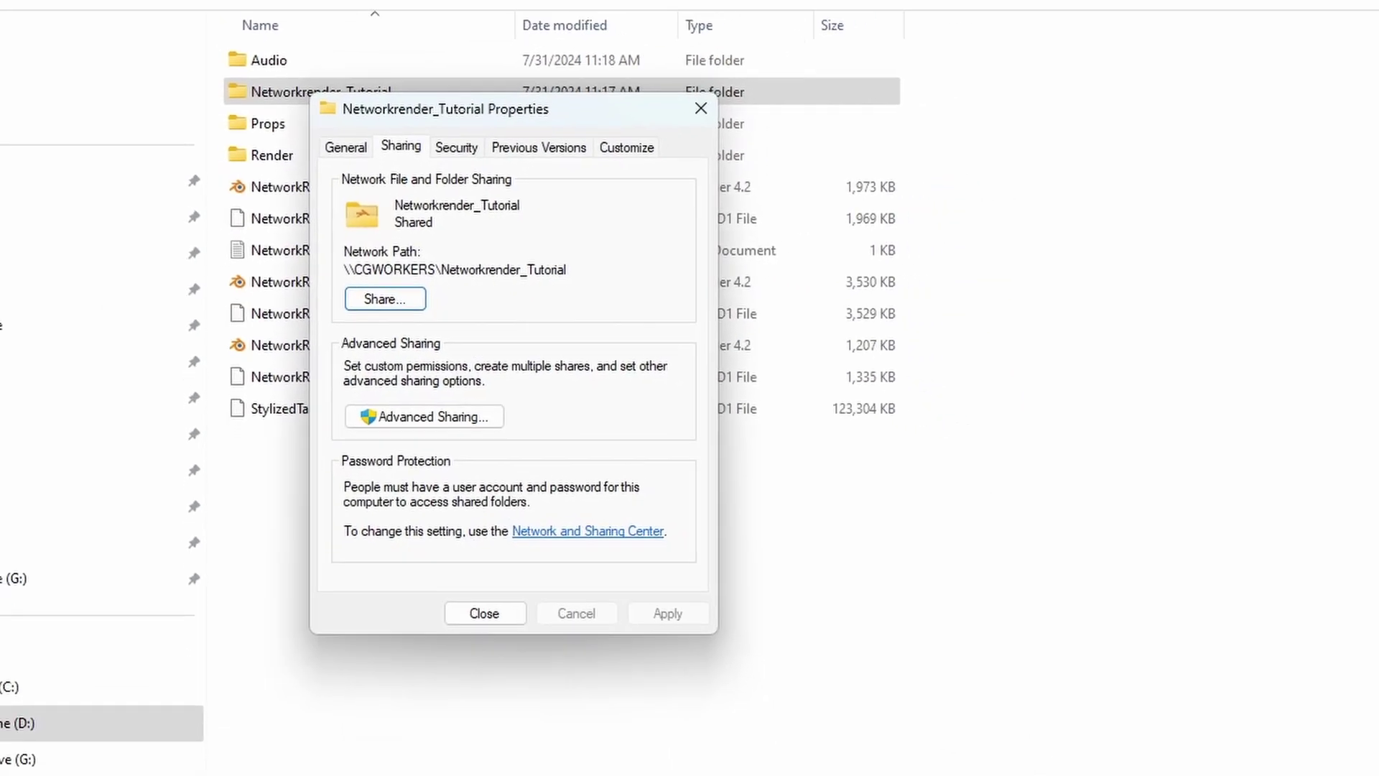
click(484, 613)
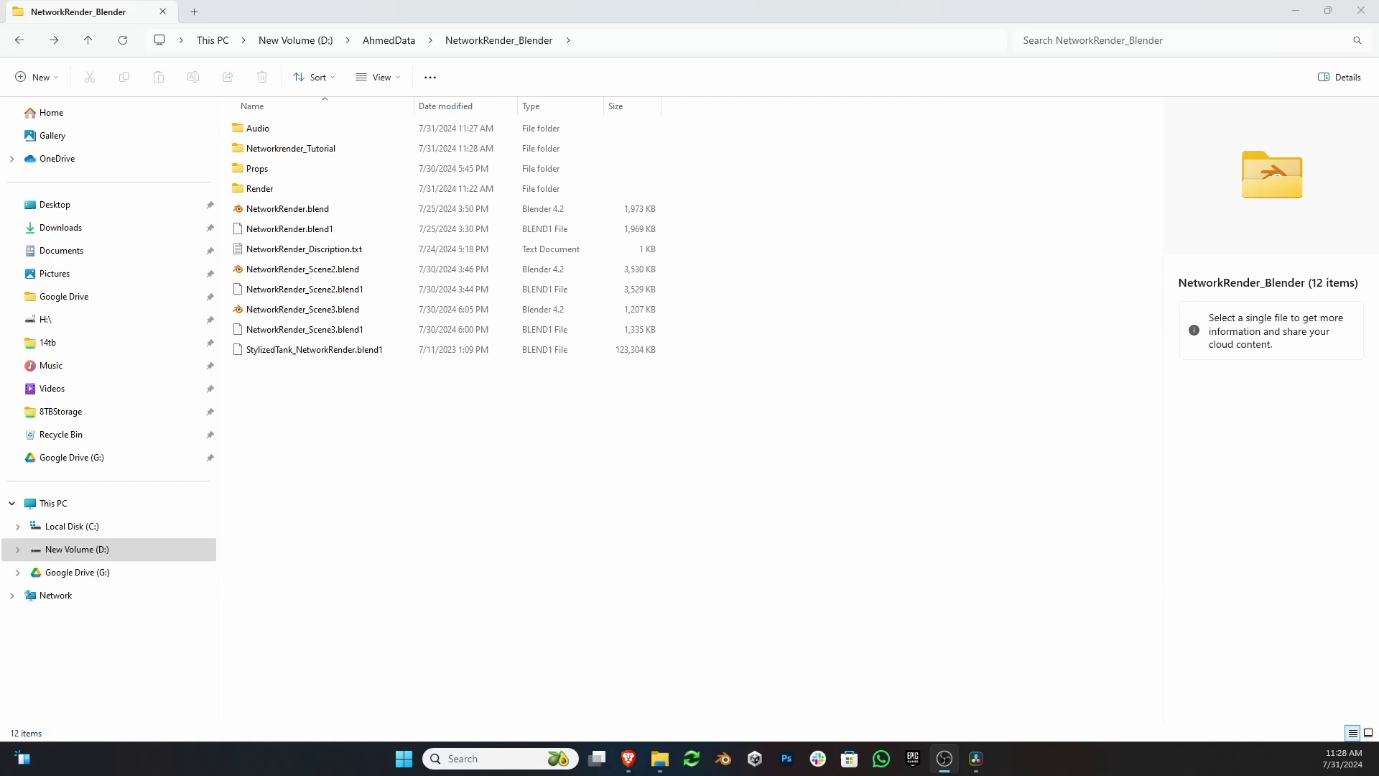
click(718, 40)
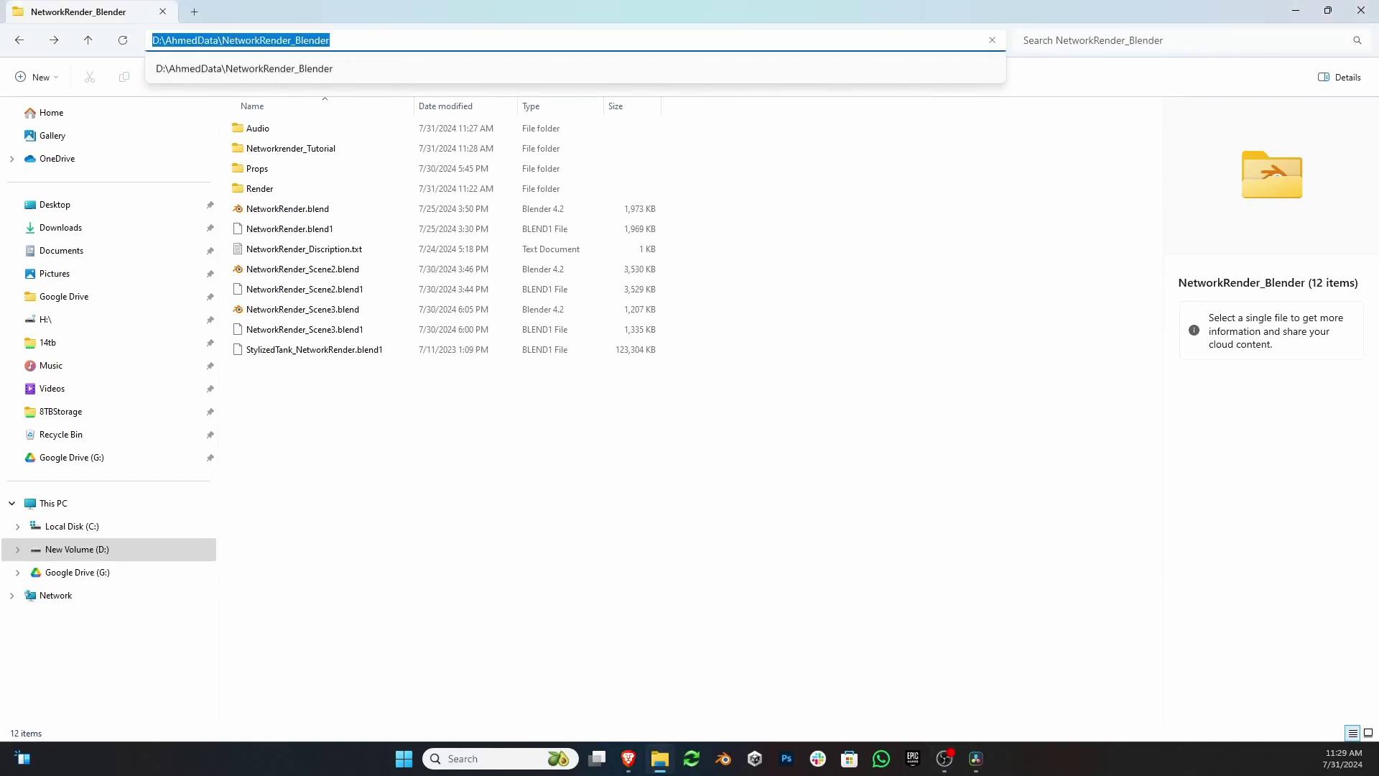
text(\\)
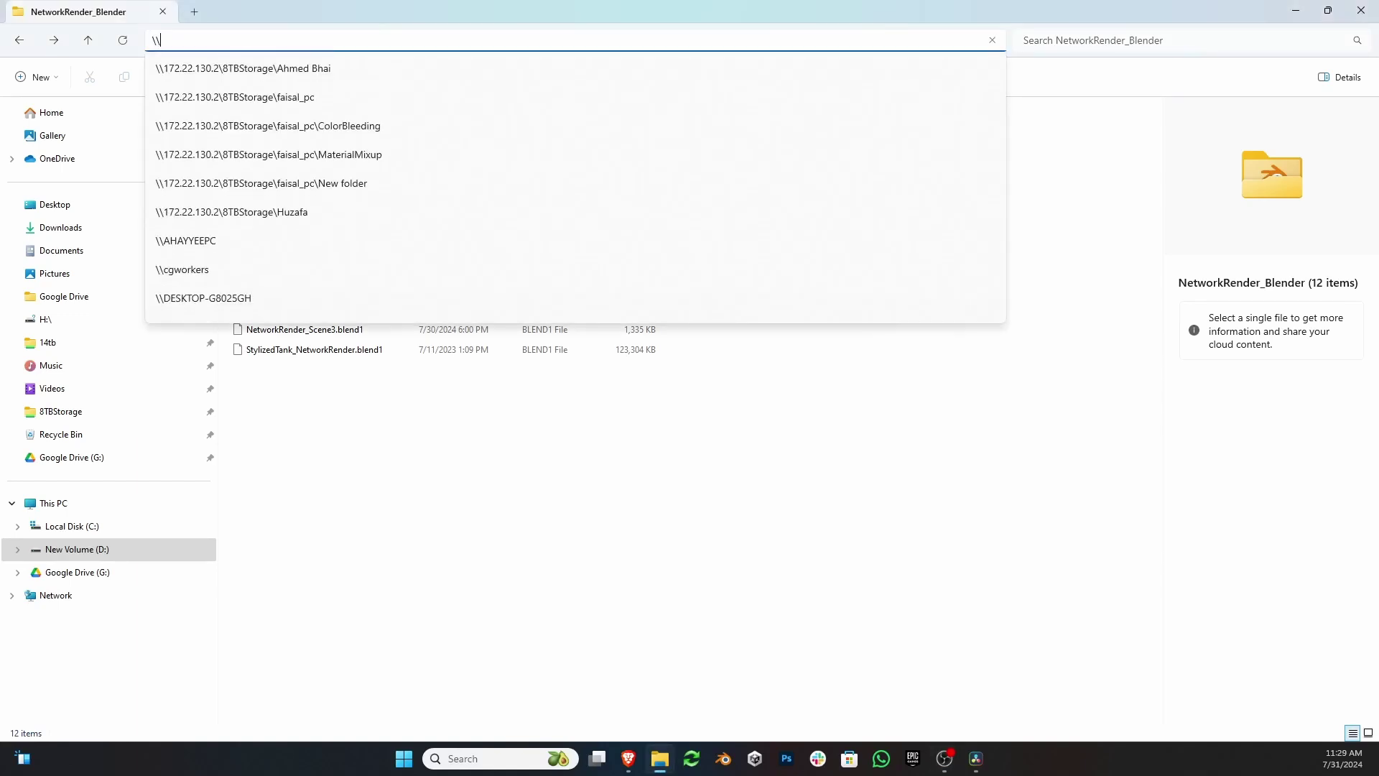
text(cg)
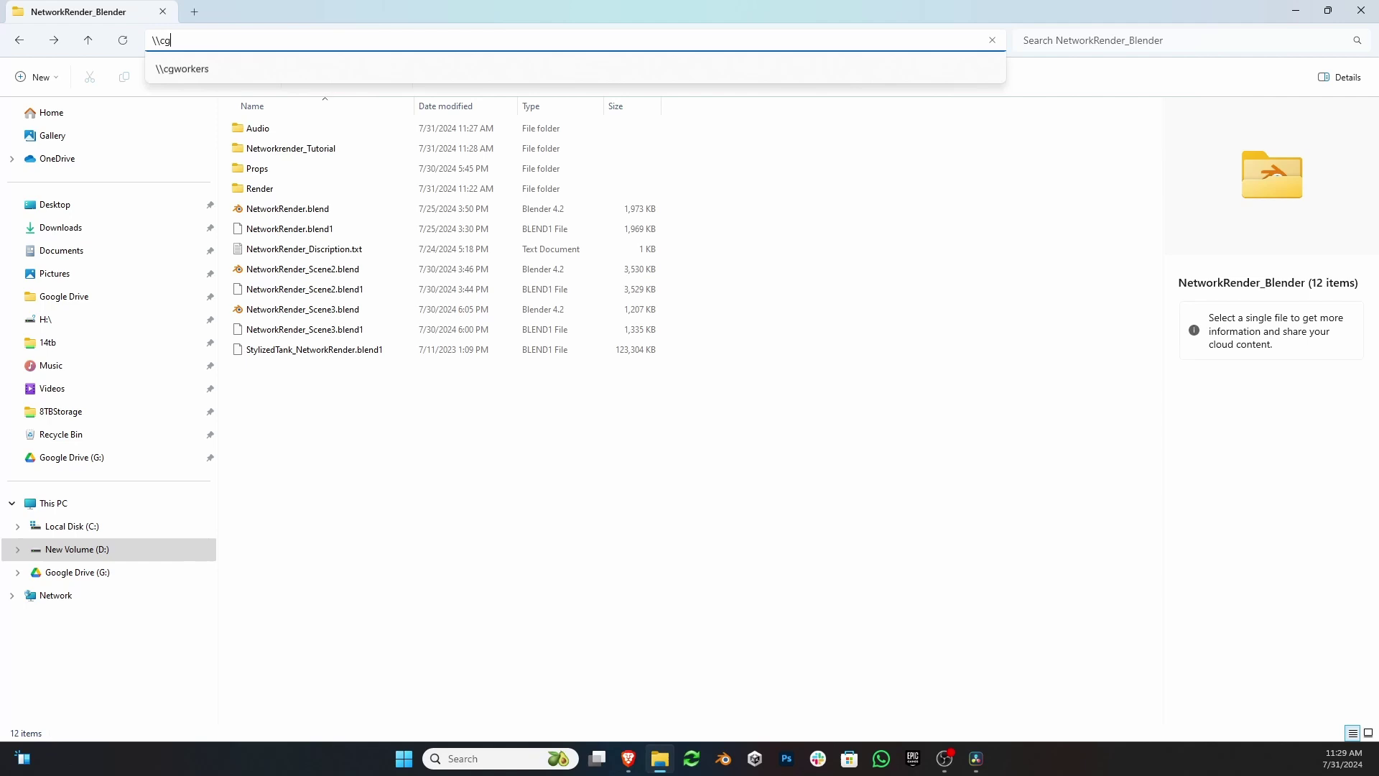
key(Down)
key(Return)
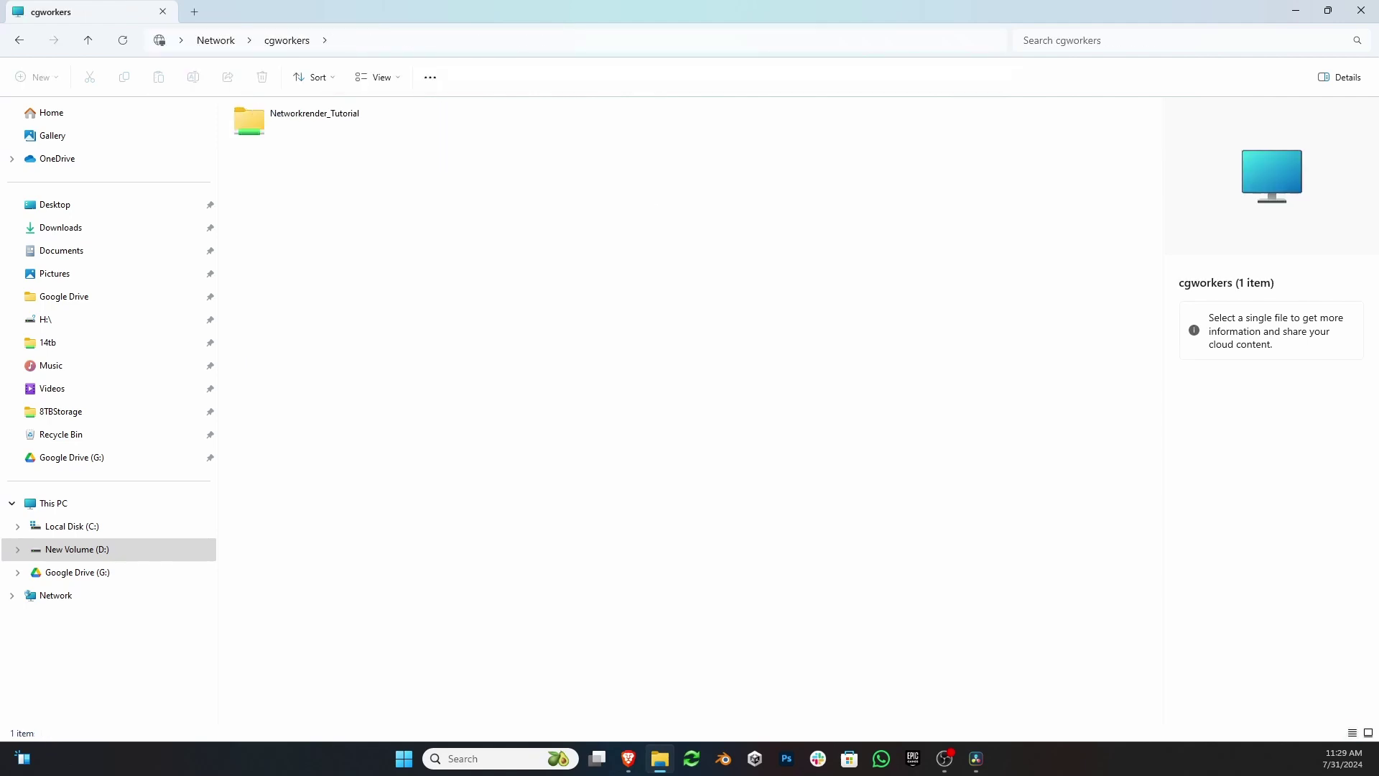
double_click(314, 115)
Create a new folder named RNDR there and open it.
right_click(339, 212)
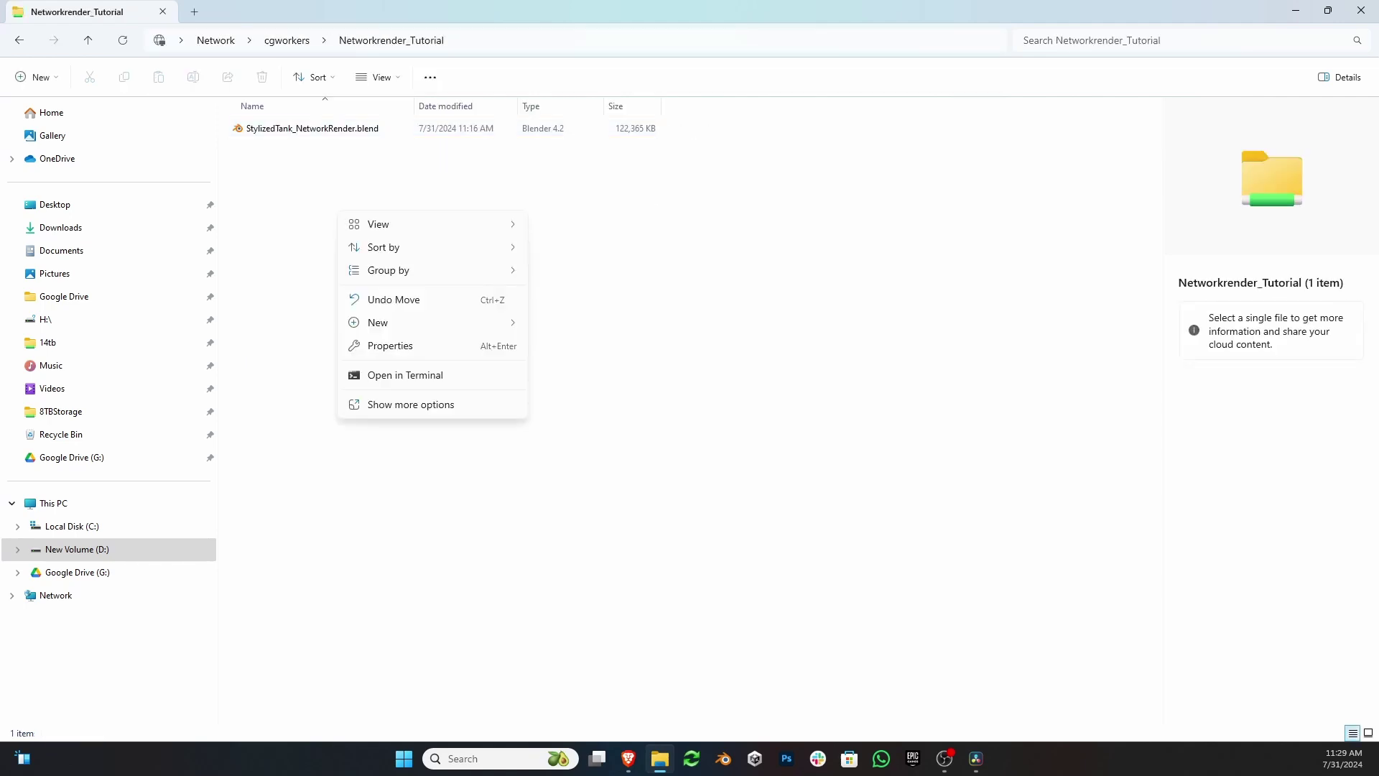
mouse_move(373, 323)
click(568, 323)
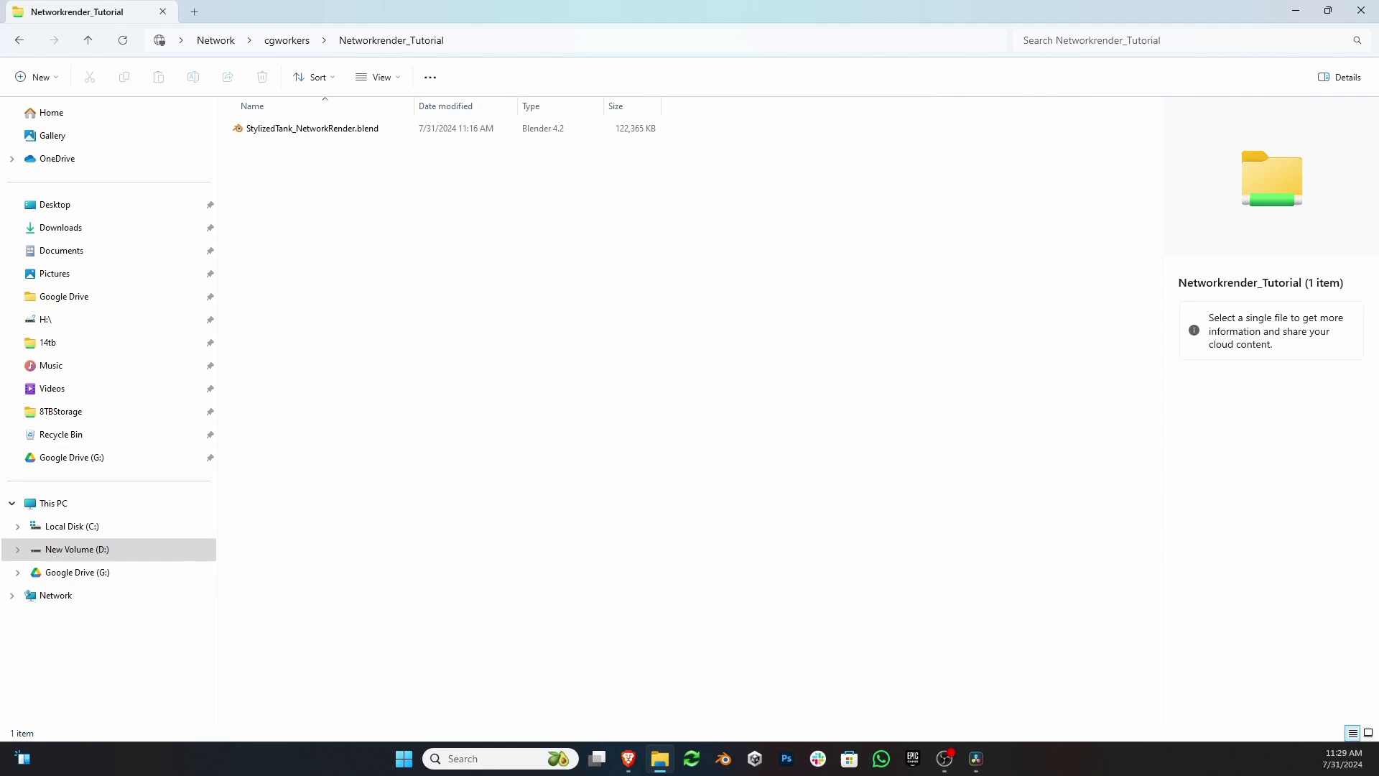
text(RNDR)
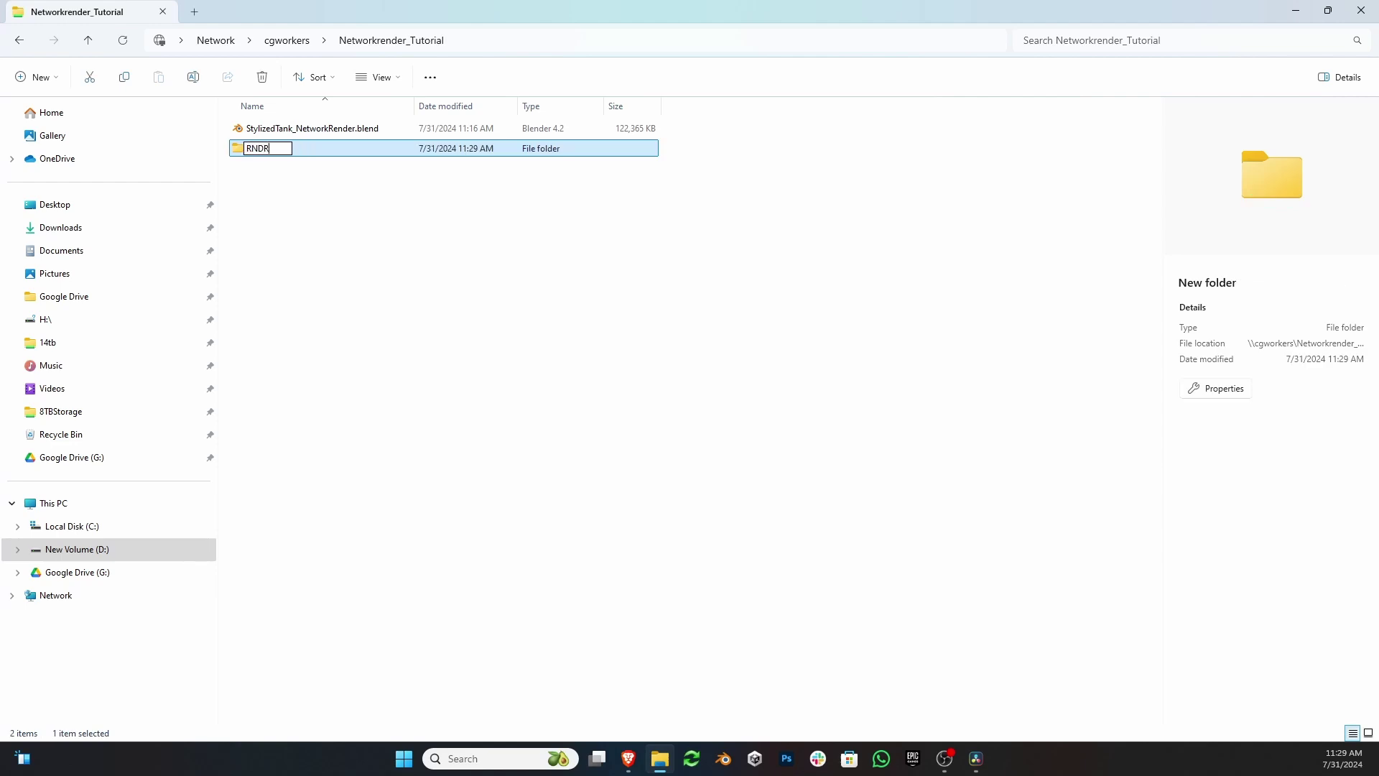
key(Return)
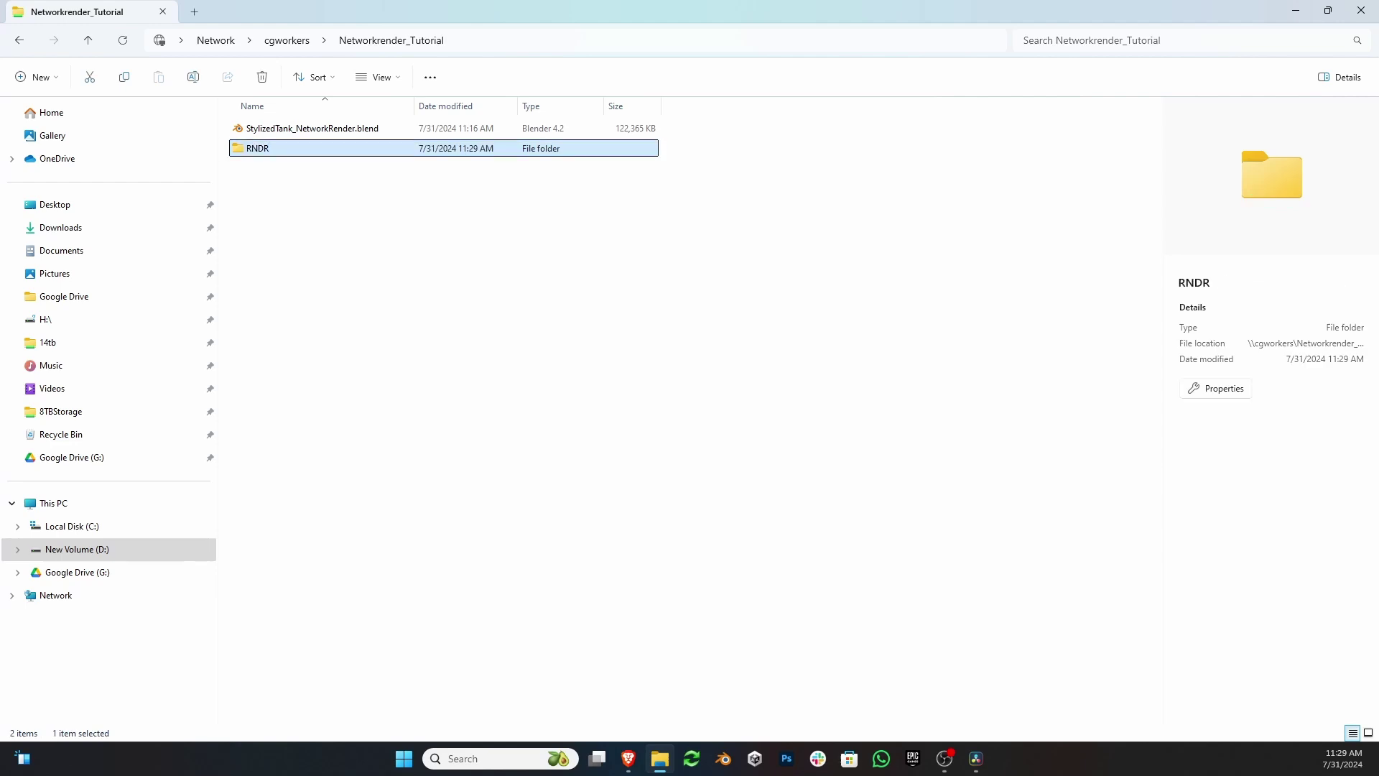
key(Return)
key(ctrl+l)
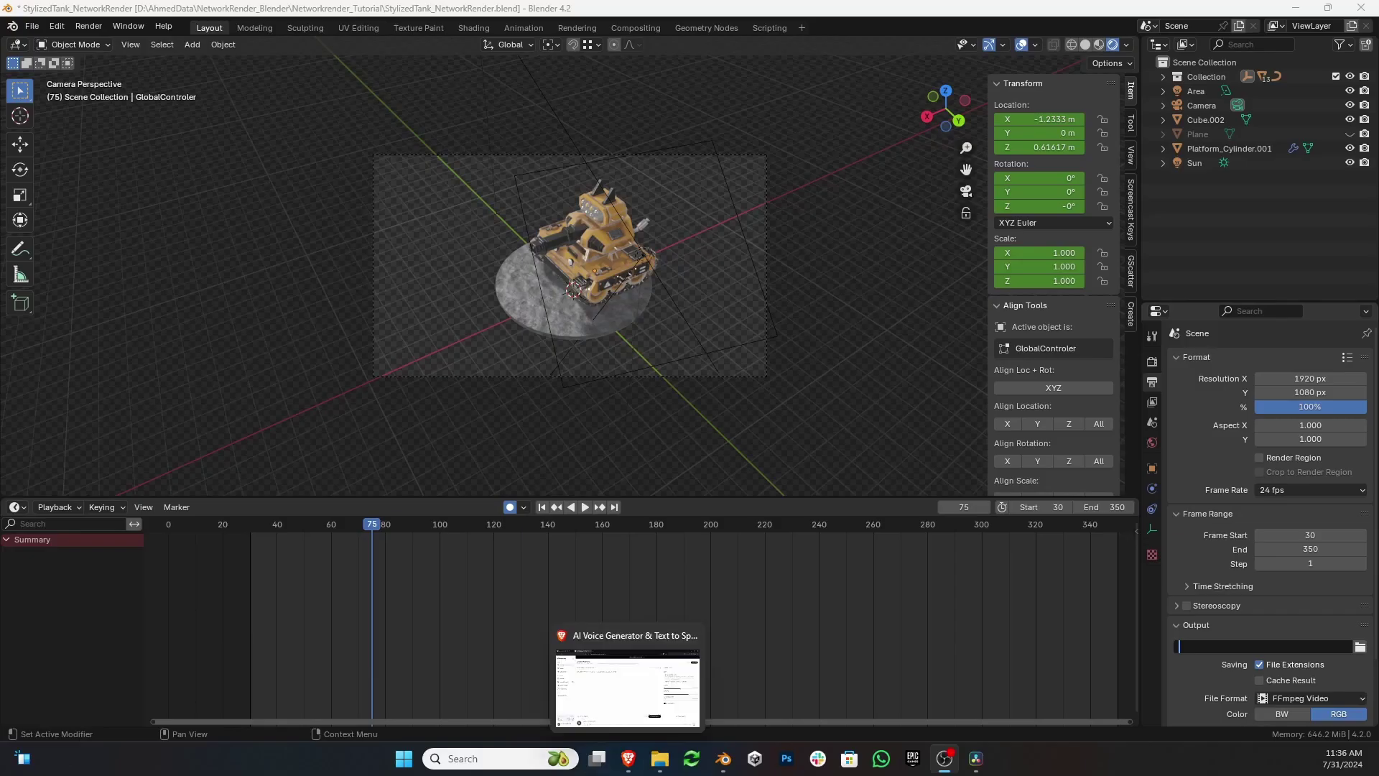
Copy the RNDR folder's network path and paste it as Blender's render output path.
mouse_move(660, 757)
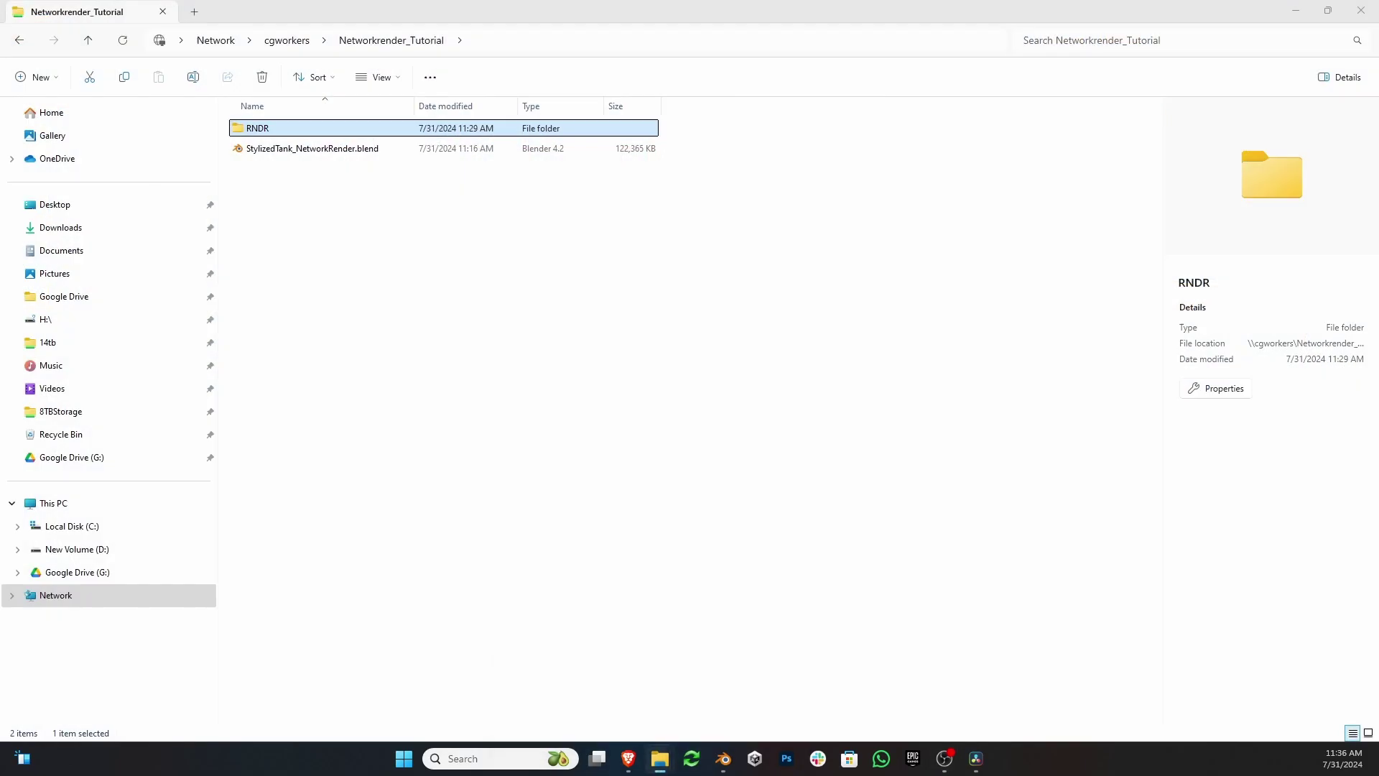
click(587, 682)
click(403, 208)
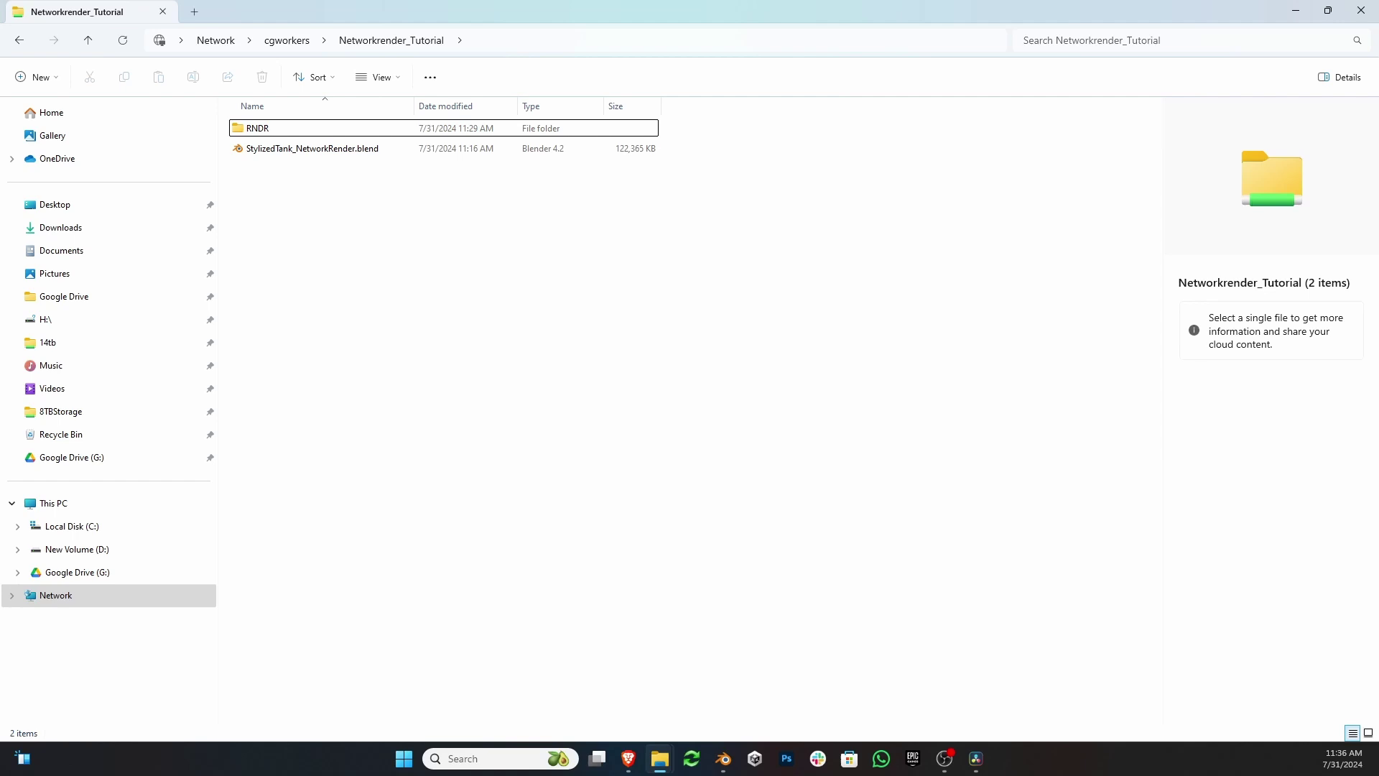
double_click(359, 128)
click(546, 41)
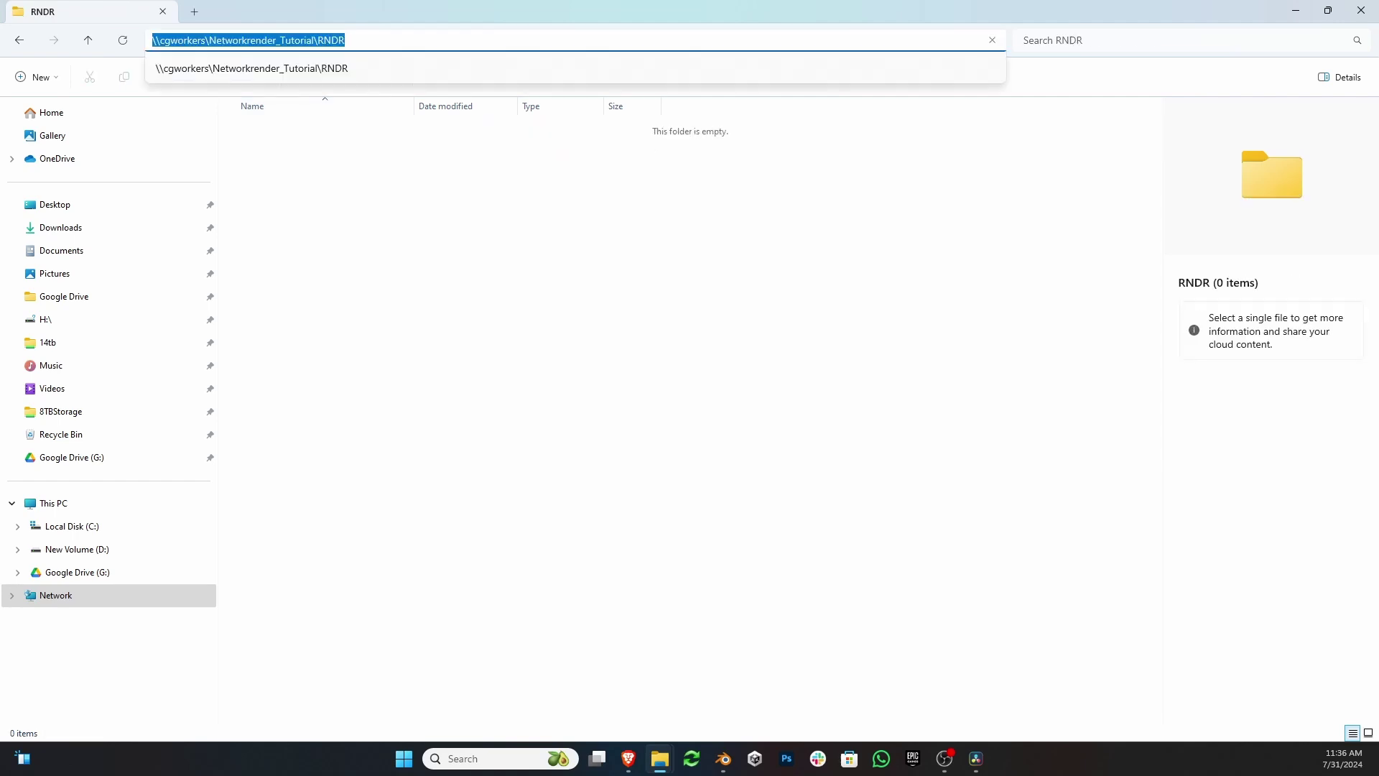
right_click(311, 41)
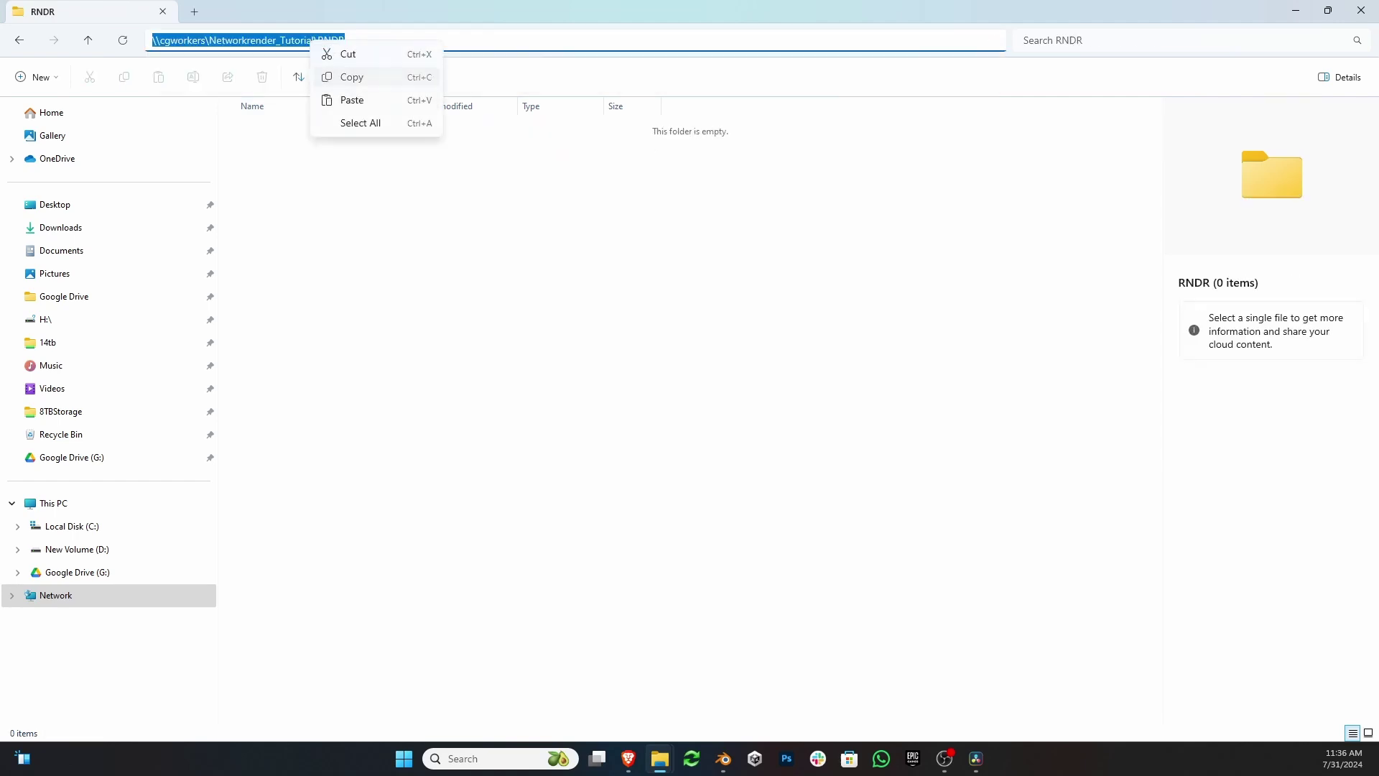
click(351, 77)
click(1295, 11)
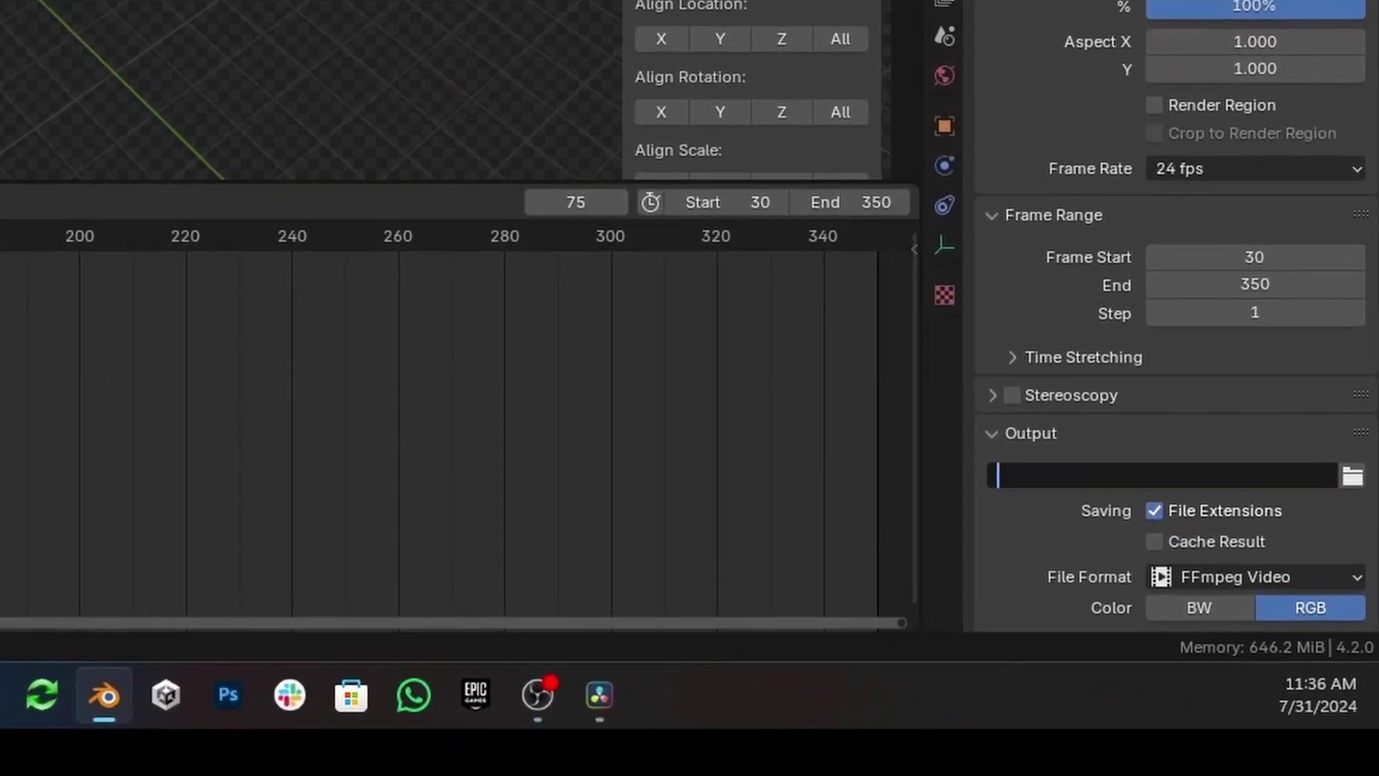
key(ctrl+v)
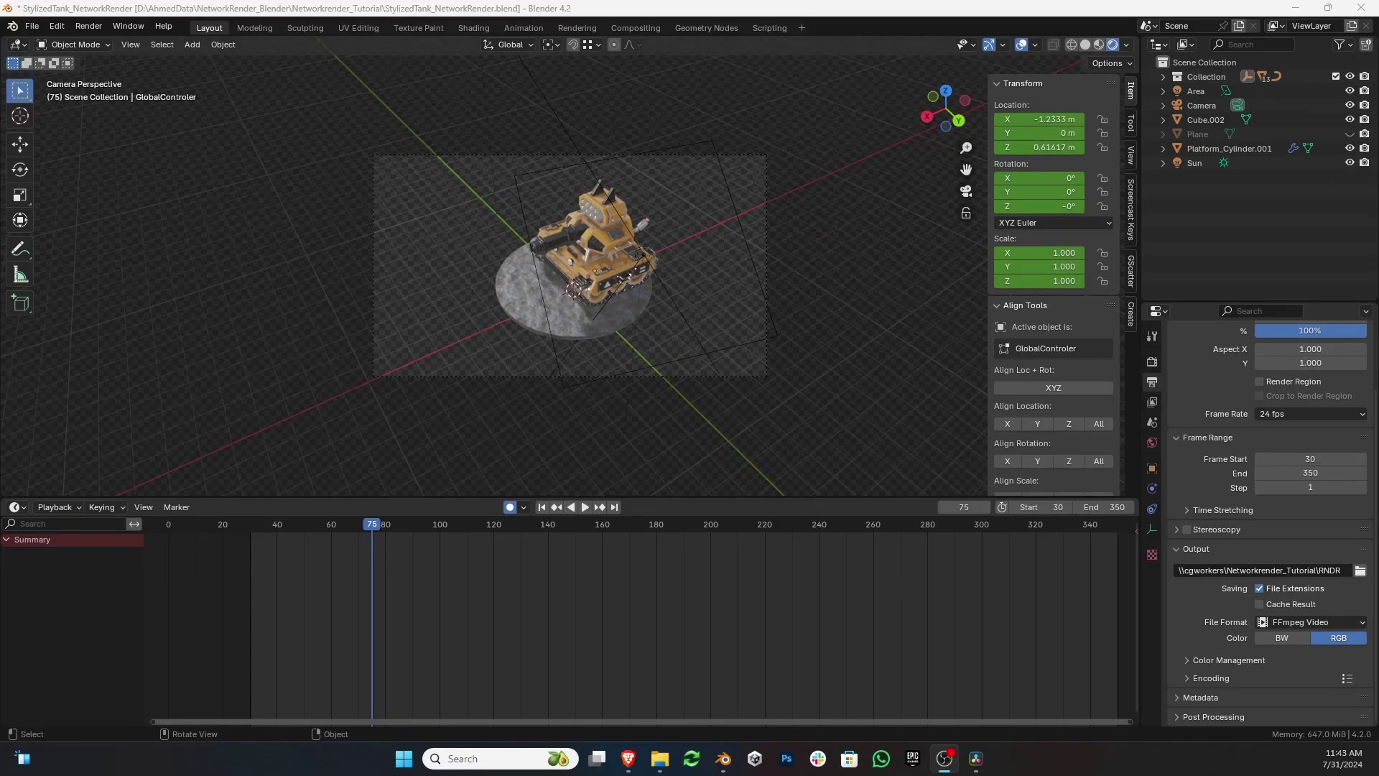
Set the output file format to PNG with 0% compression.
click(1304, 622)
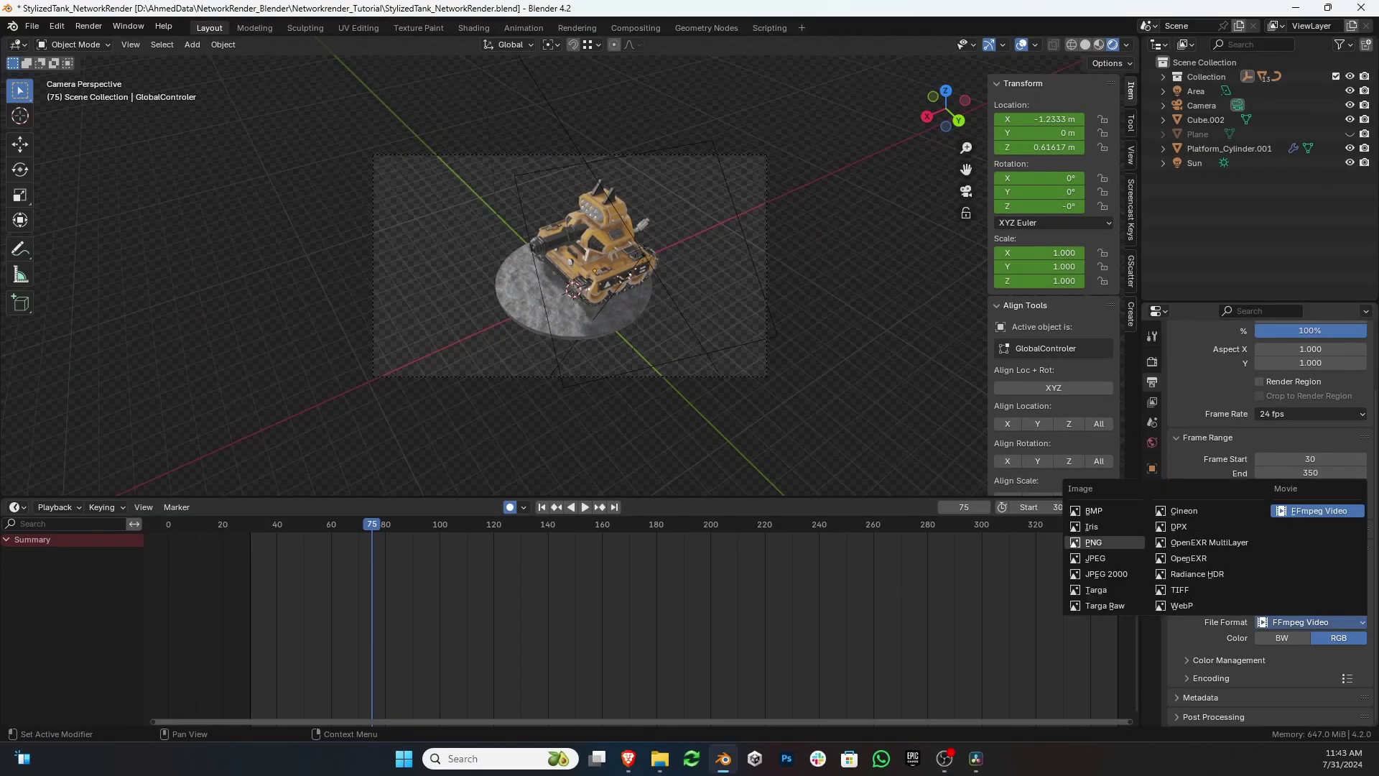
click(1094, 542)
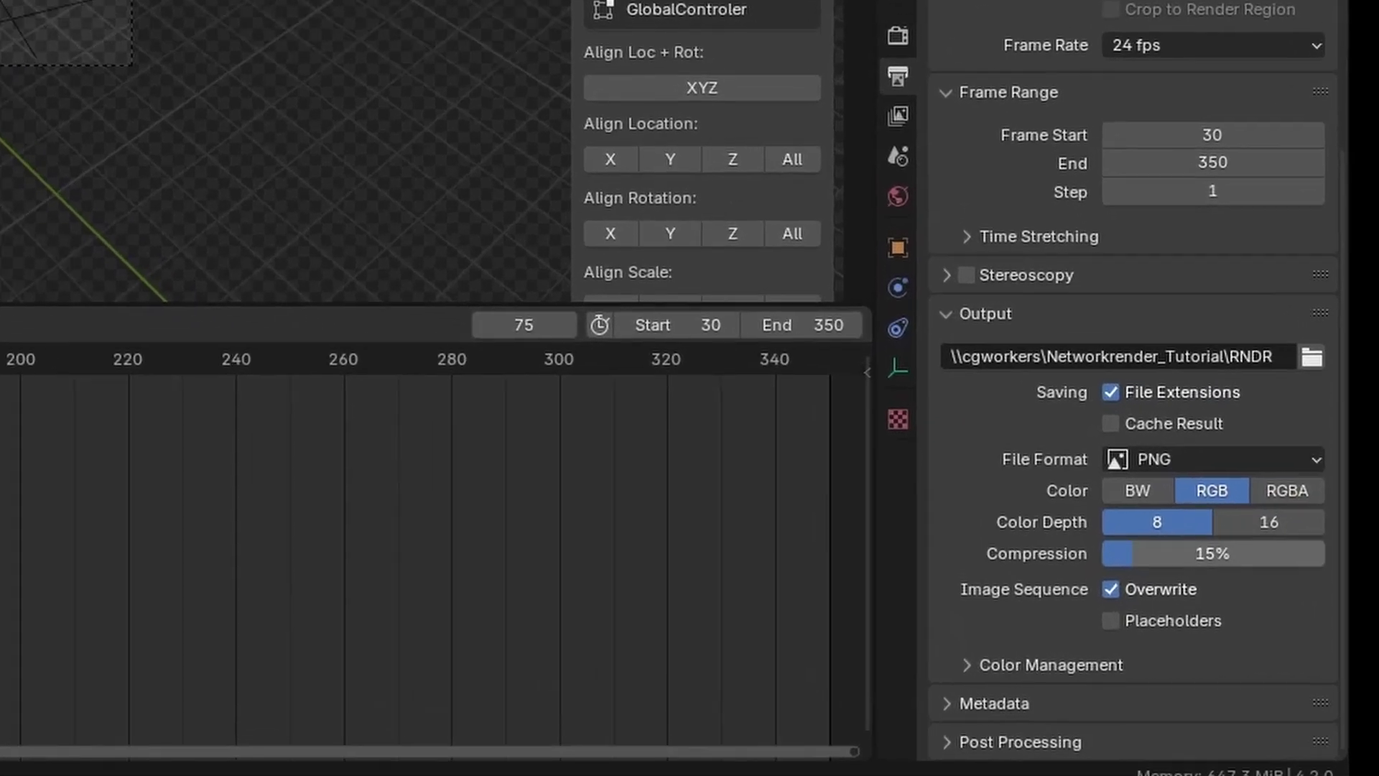
drag(1192, 553, 1110, 554)
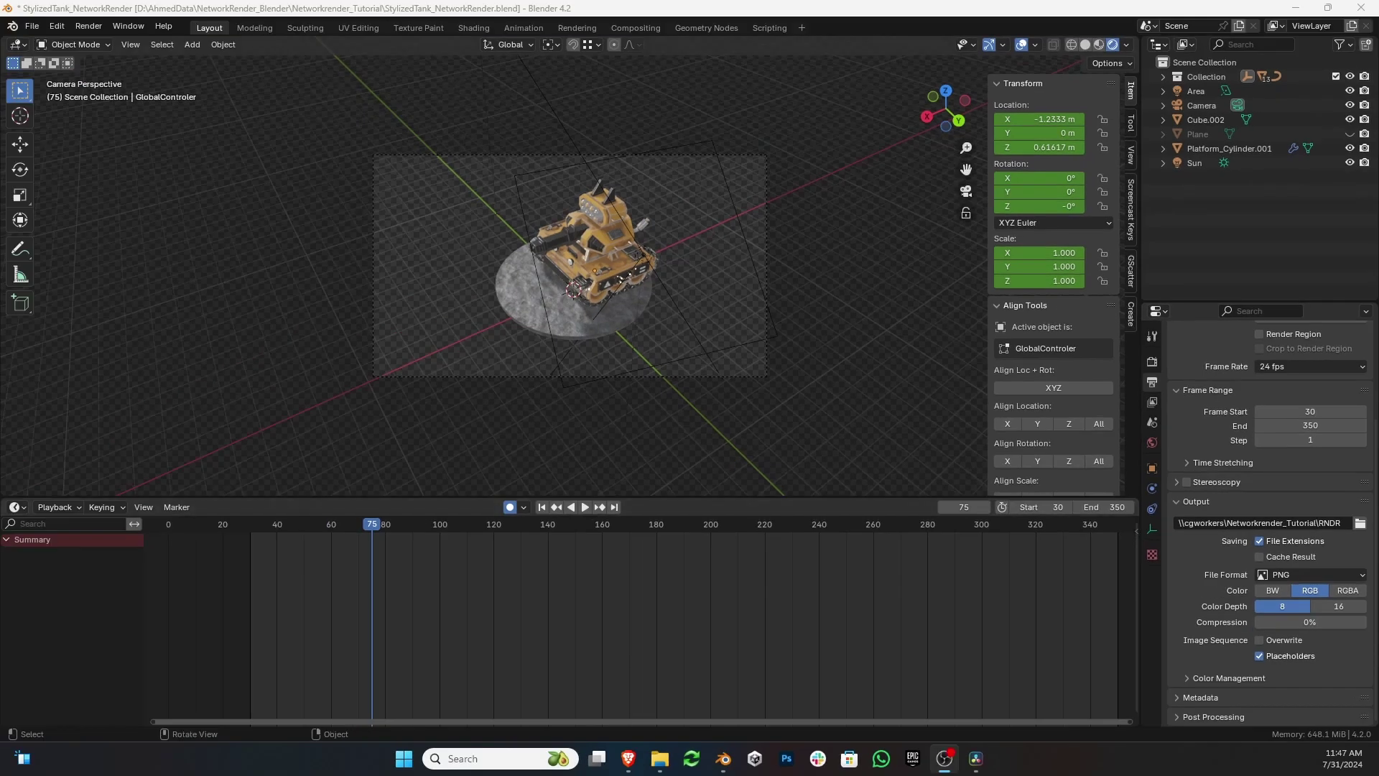
Save the Blender project and close Blender.
click(31, 26)
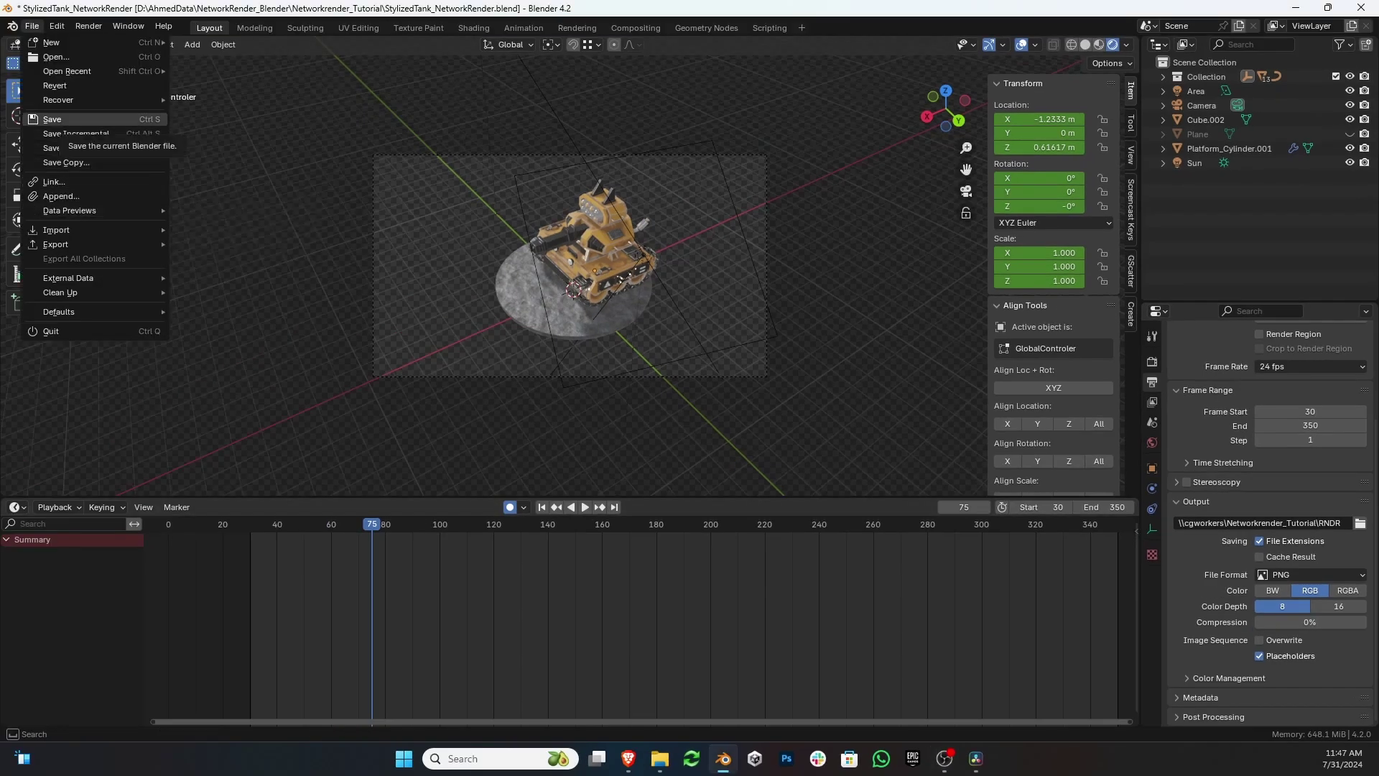
click(65, 119)
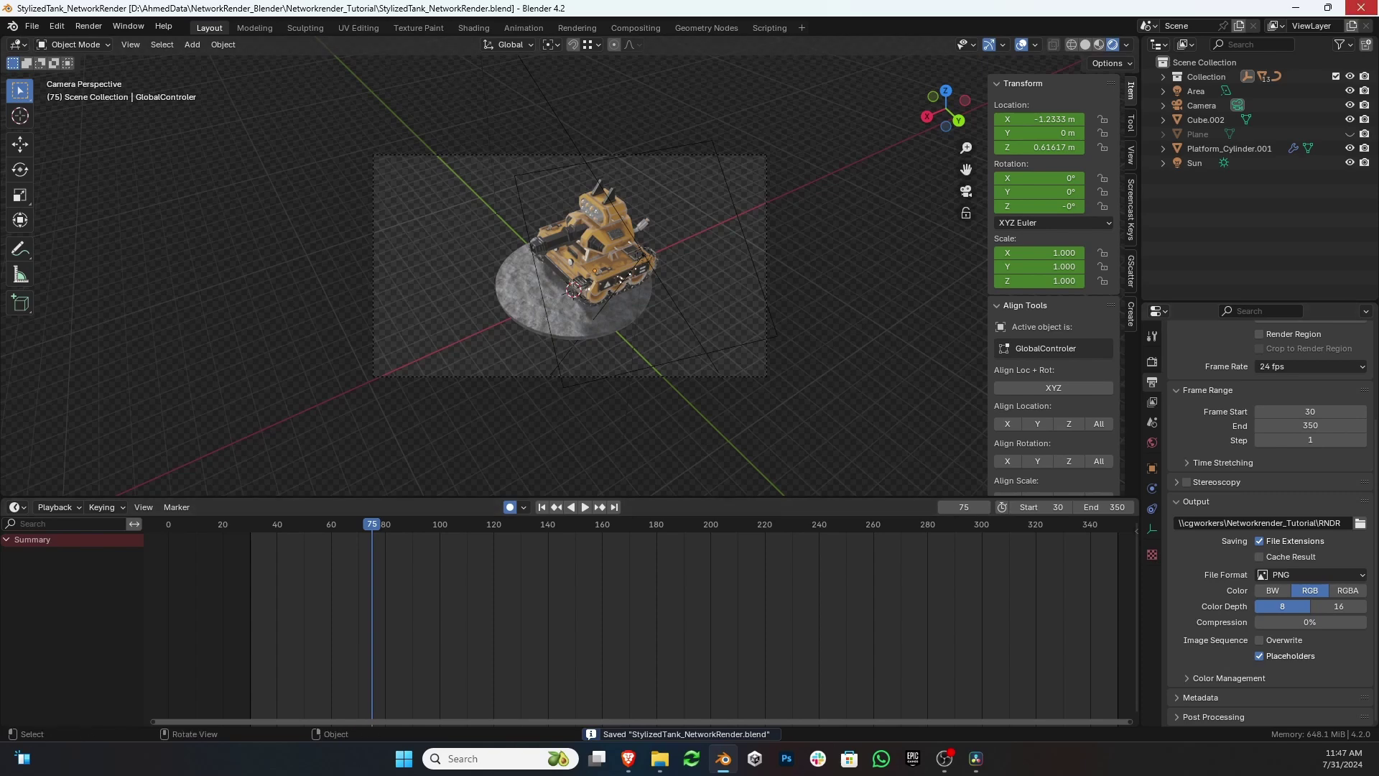
click(1361, 8)
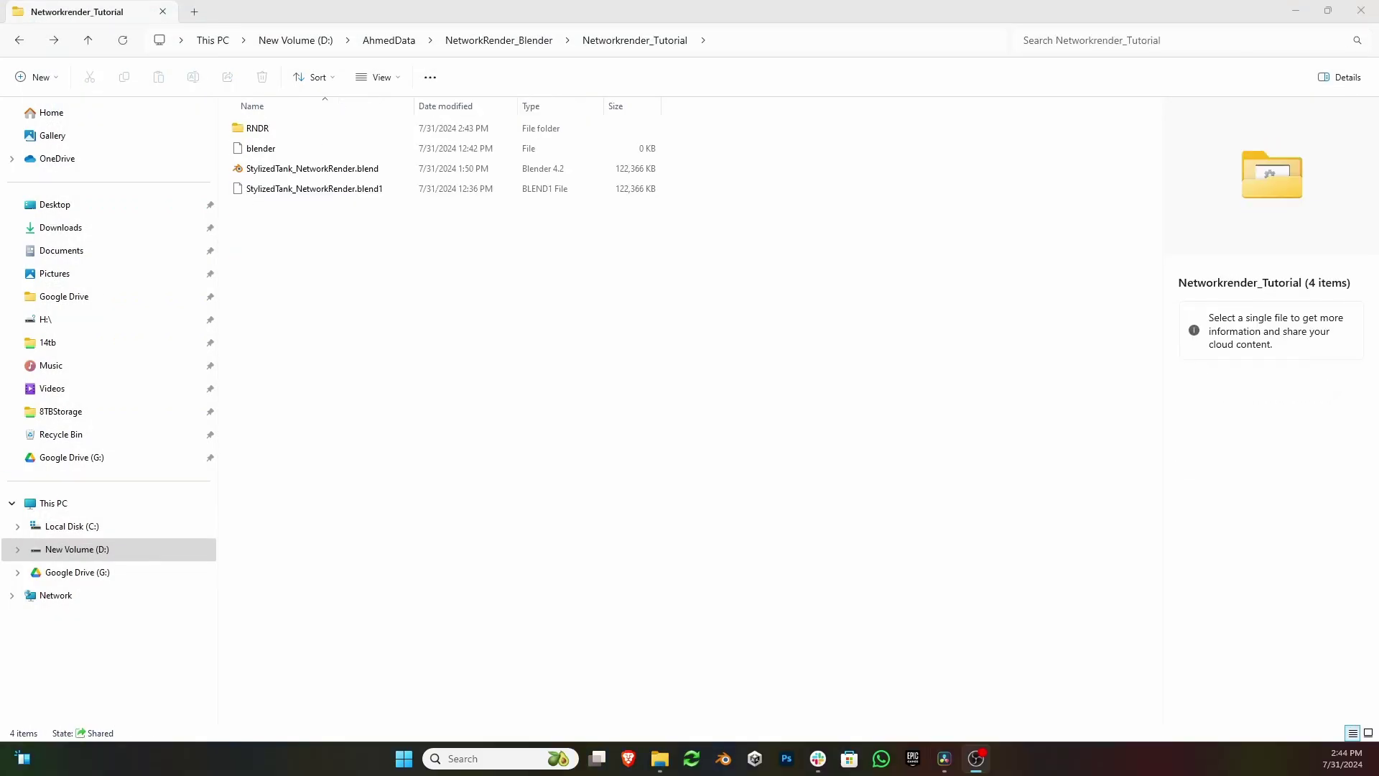
Create a new text document in the Networkrender_Tutorial folder.
right_click(493, 355)
mouse_move(560, 464)
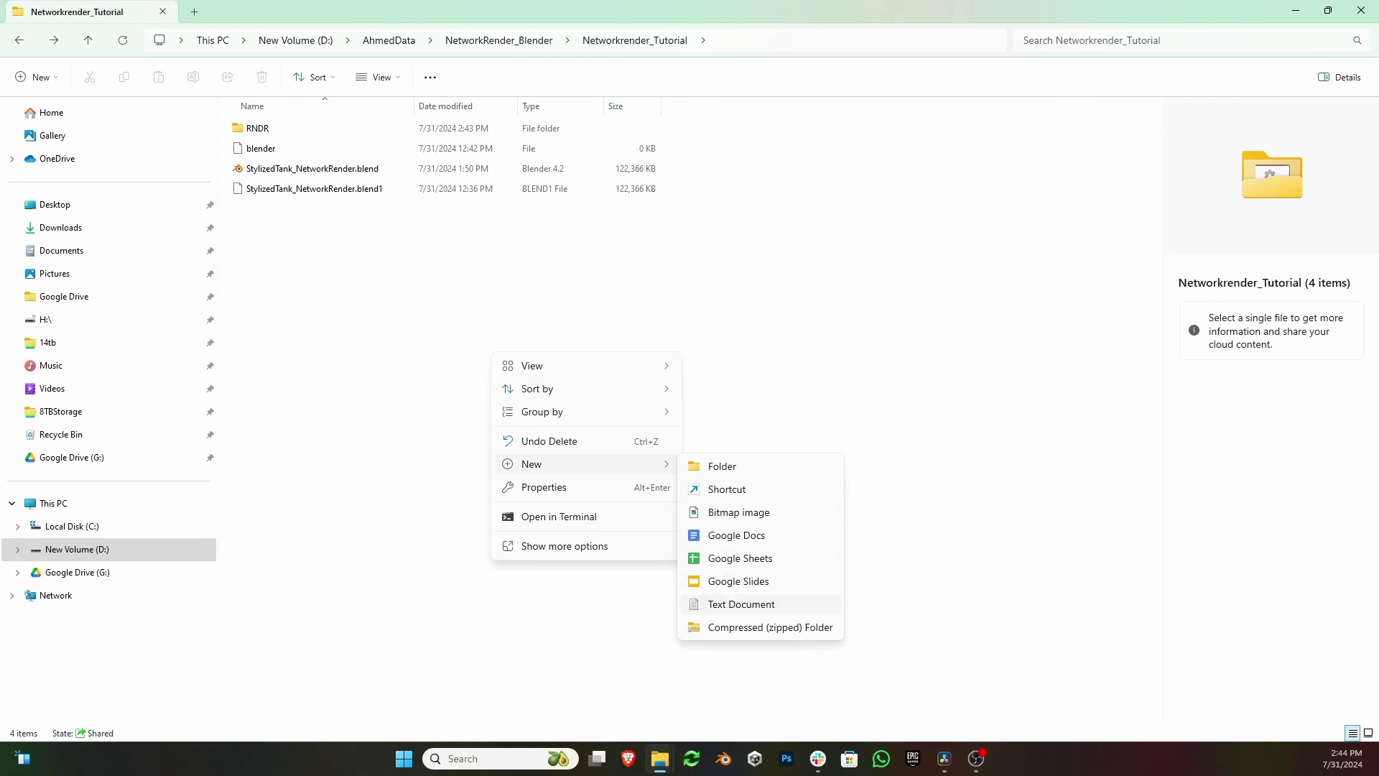
click(741, 605)
Write a cd line pointing to the Blender 4.2 install folder.
key(Return)
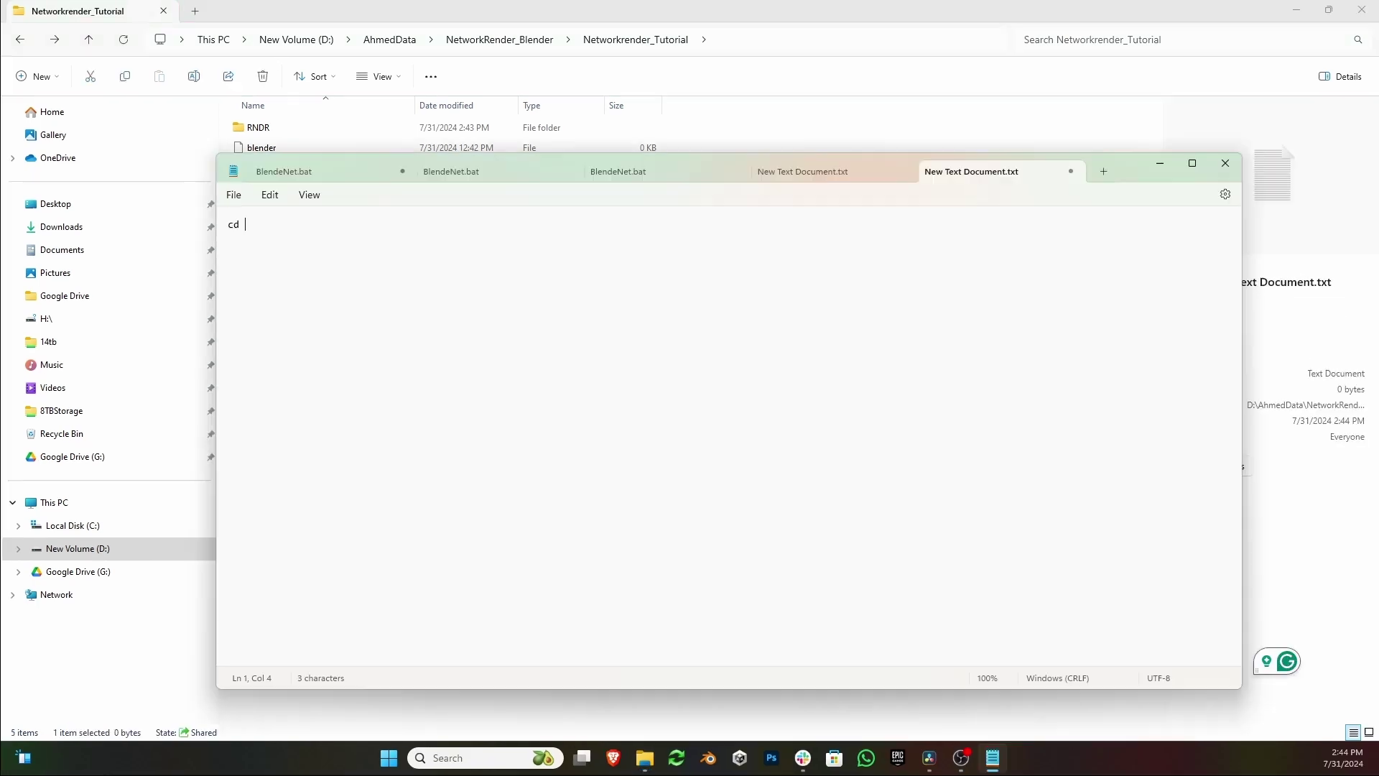
text(C:\Program Files\Blender Foundation\Blender 4.2)
key(Return)
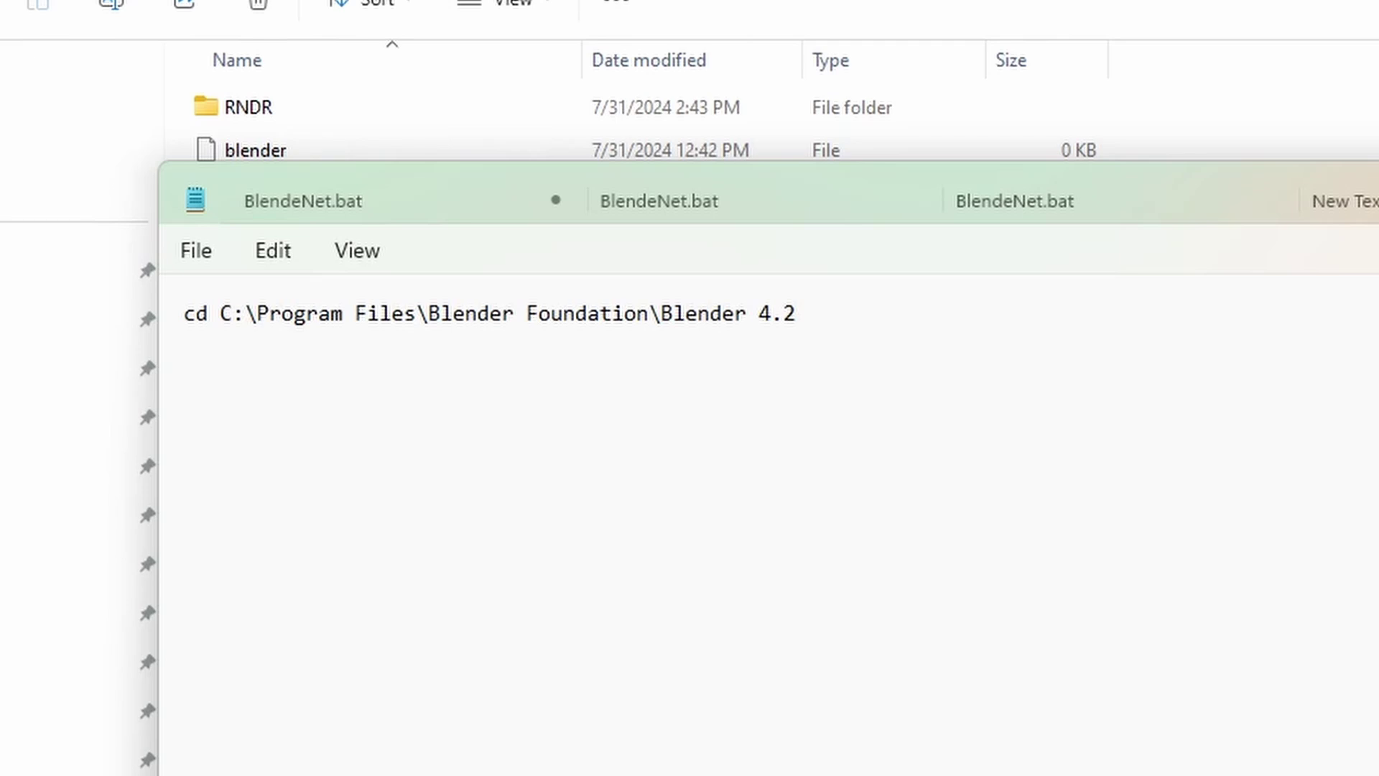
Add a blender -b line targeting the shared StylizedTank_NetworkRender.blend path in quotes.
text(blender)
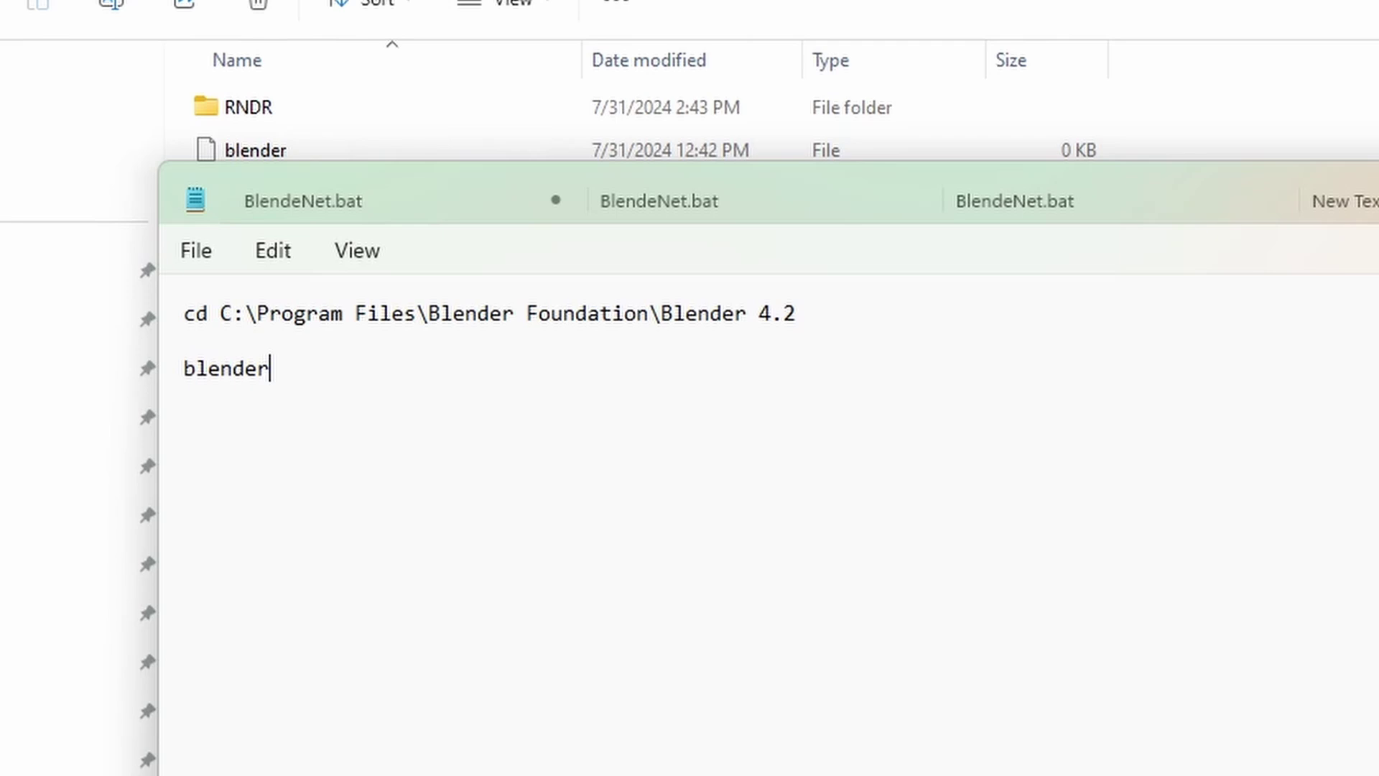
text( -b "")
key(alt+Tab)
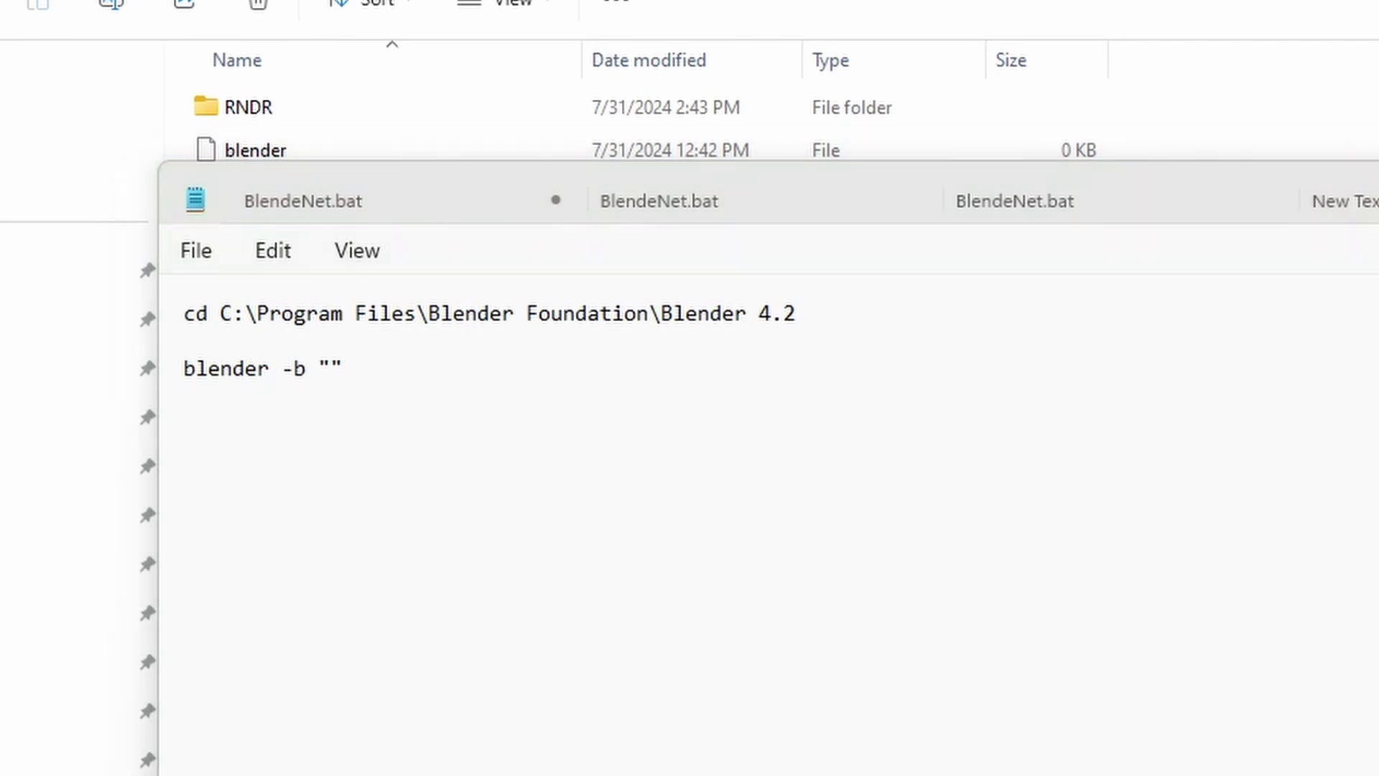
key(alt+Tab)
text(\\cgworkers\Networkrender_Tutorial)
text(\)
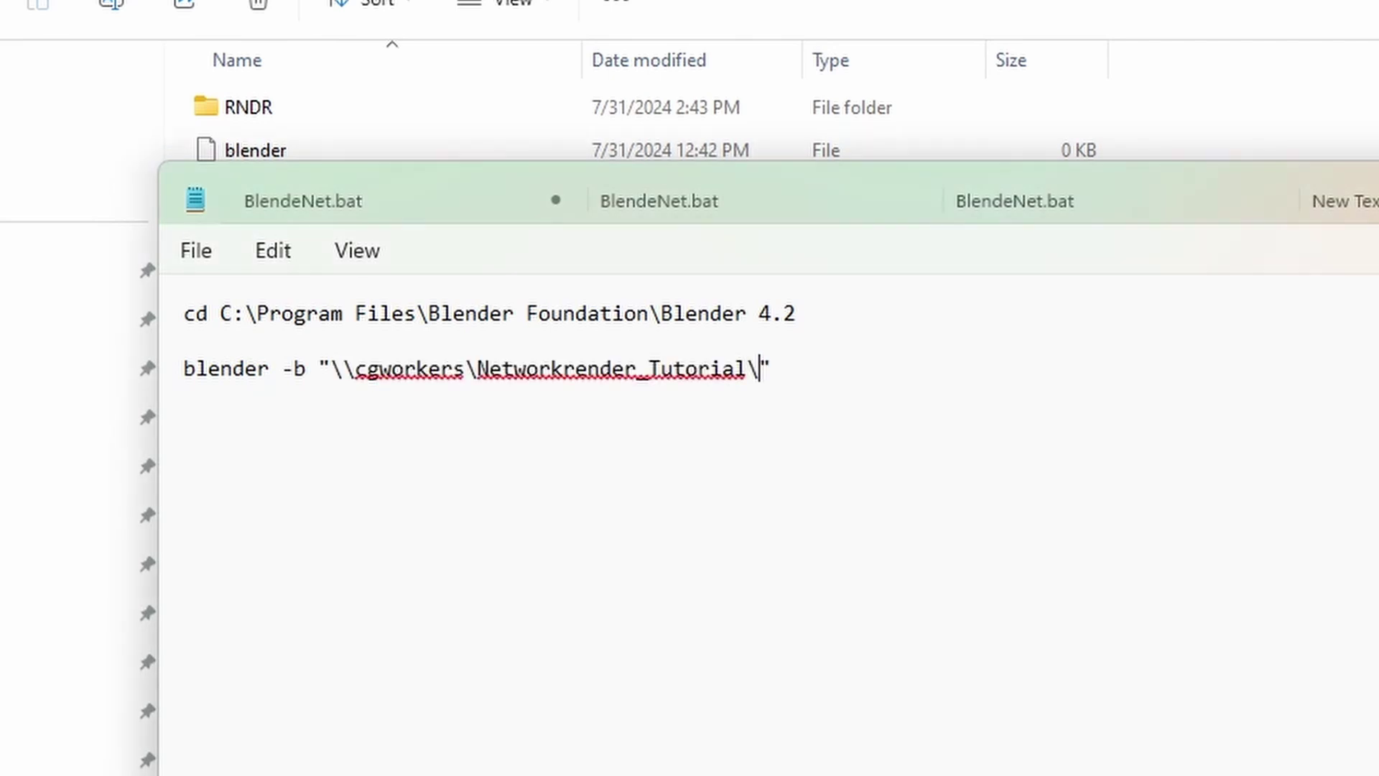
text(StylizedTank_NetworkRender.blend)
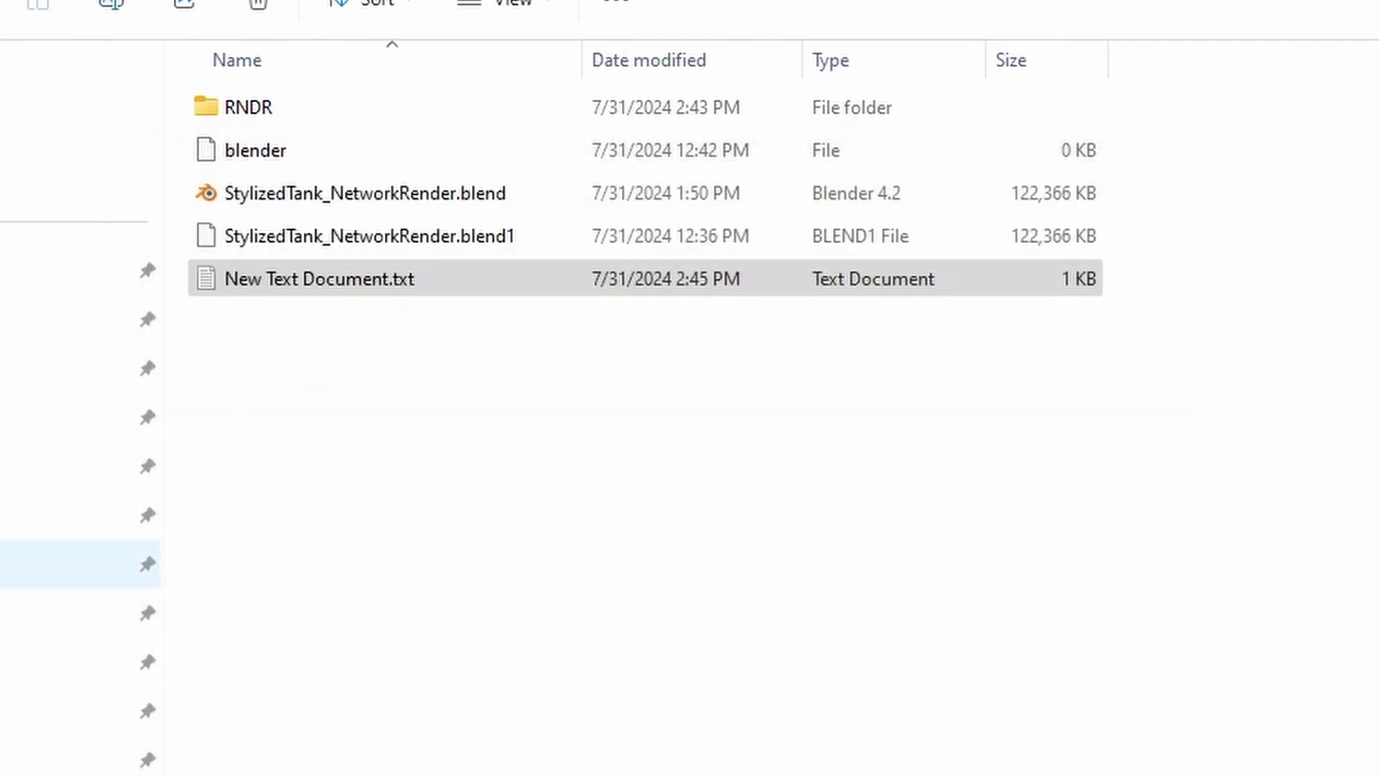
Rename New Text Document.txt to NetFile.bat and accept the extension change.
click(320, 279)
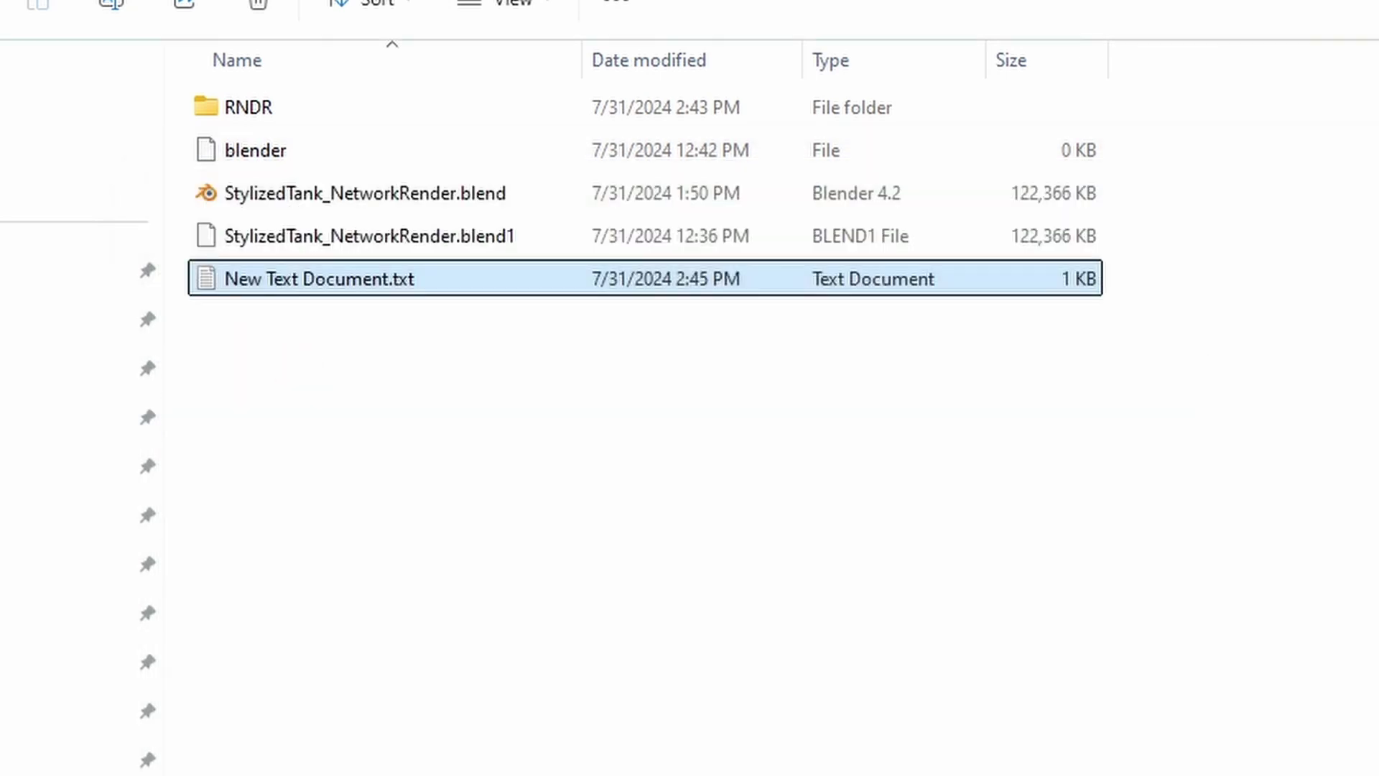
key(F2)
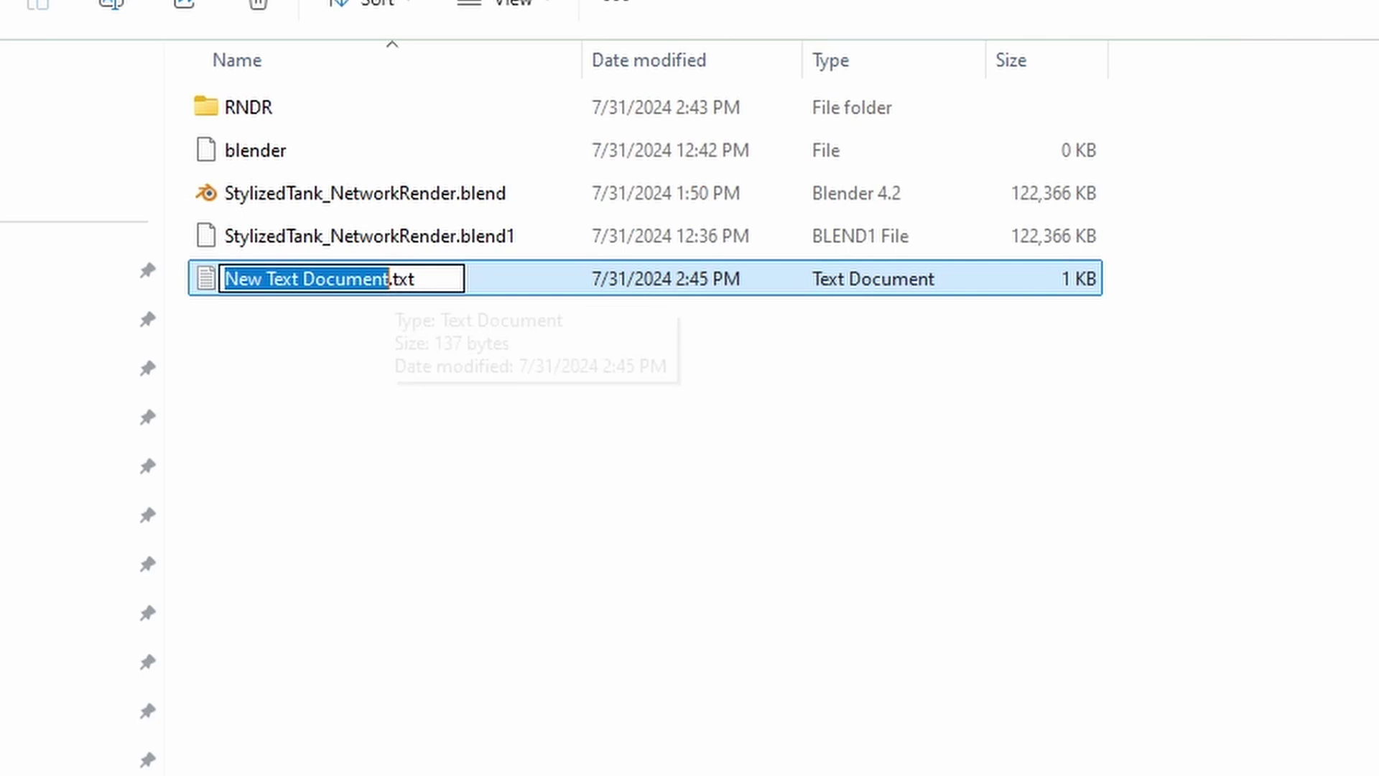
key(Right)
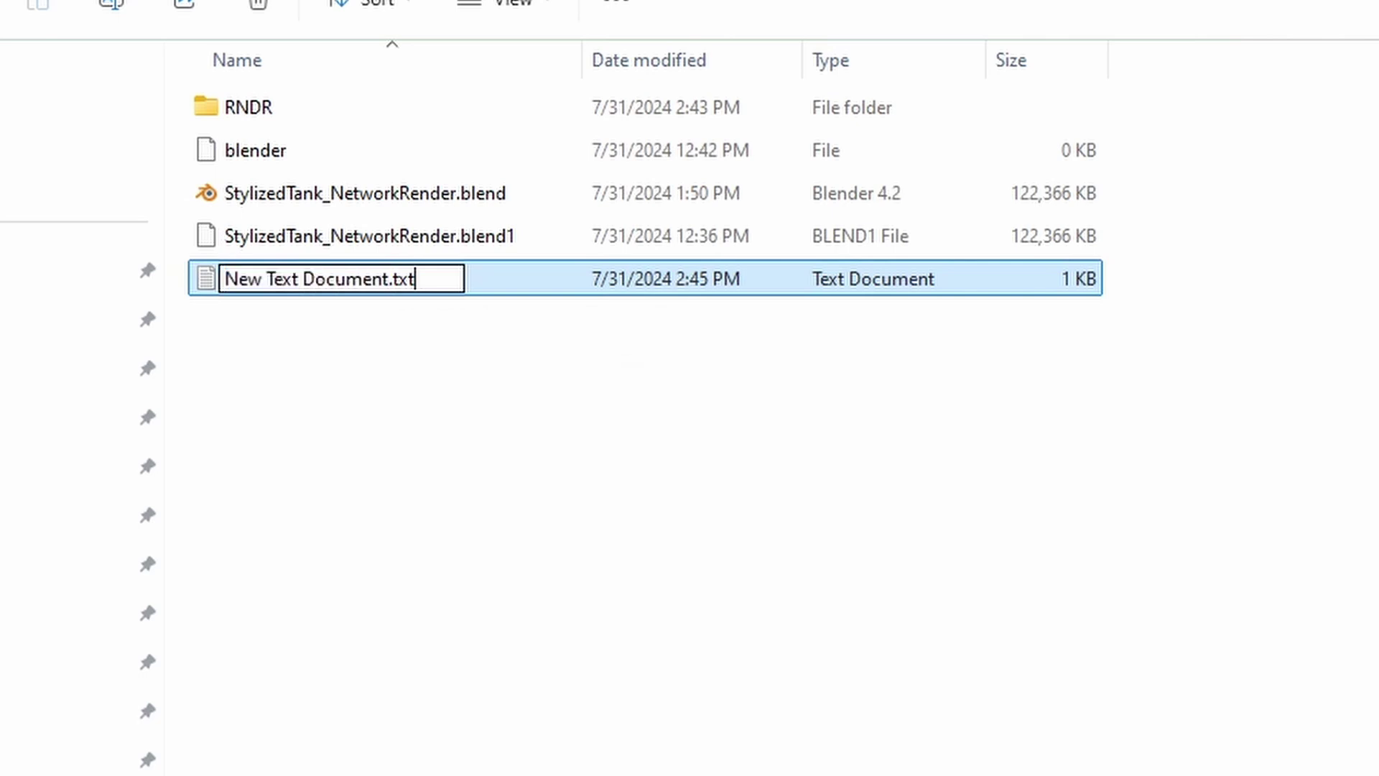
key(BackSpace)
key(BackSpace)
key(BackSpace)
key(BackSpace)
key(BackSpace)
key(BackSpace)
key(BackSpace)
key(BackSpace)
key(BackSpace)
key(BackSpace)
key(BackSpace)
key(BackSpace)
key(BackSpace)
key(BackSpace)
key(BackSpace)
key(BackSpace)
key(BackSpace)
key(BackSpace)
key(BackSpace)
key(BackSpace)
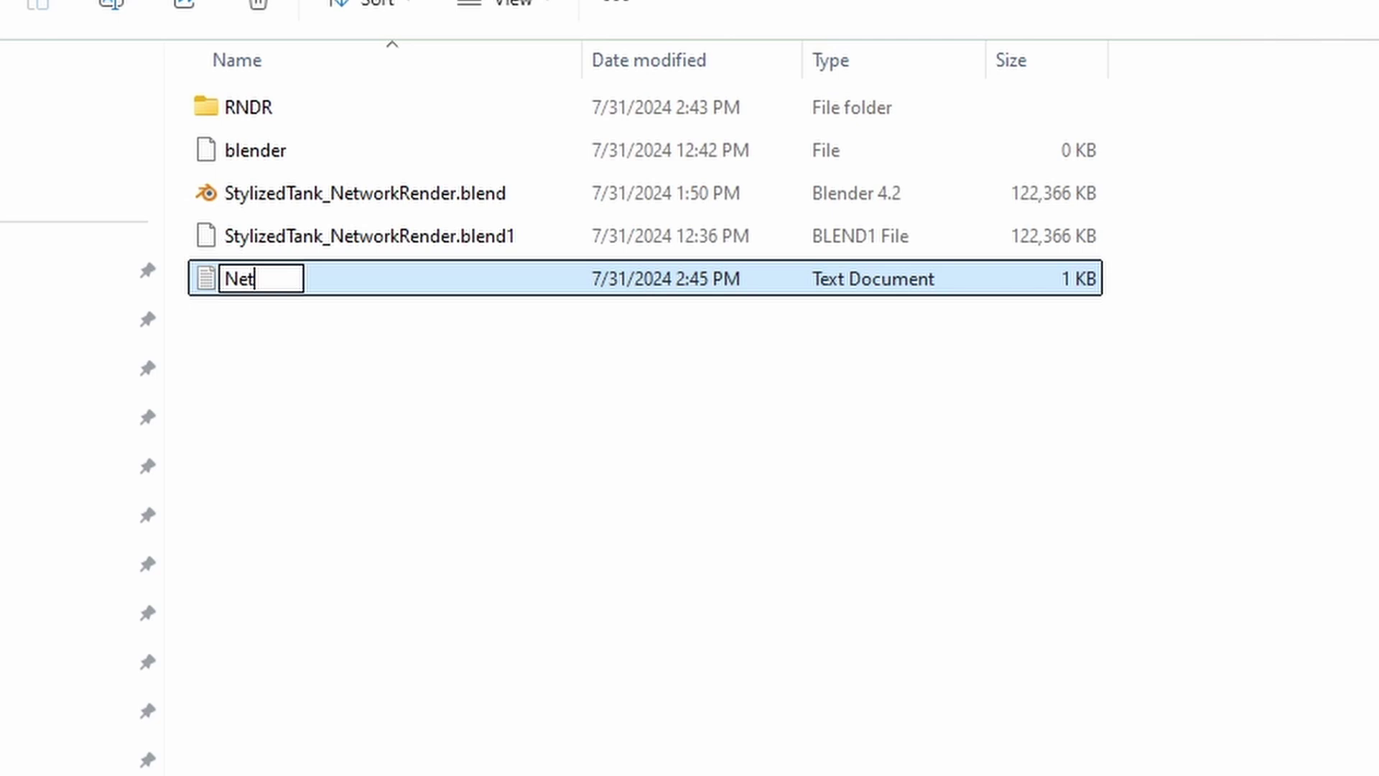
text(NetFile.)
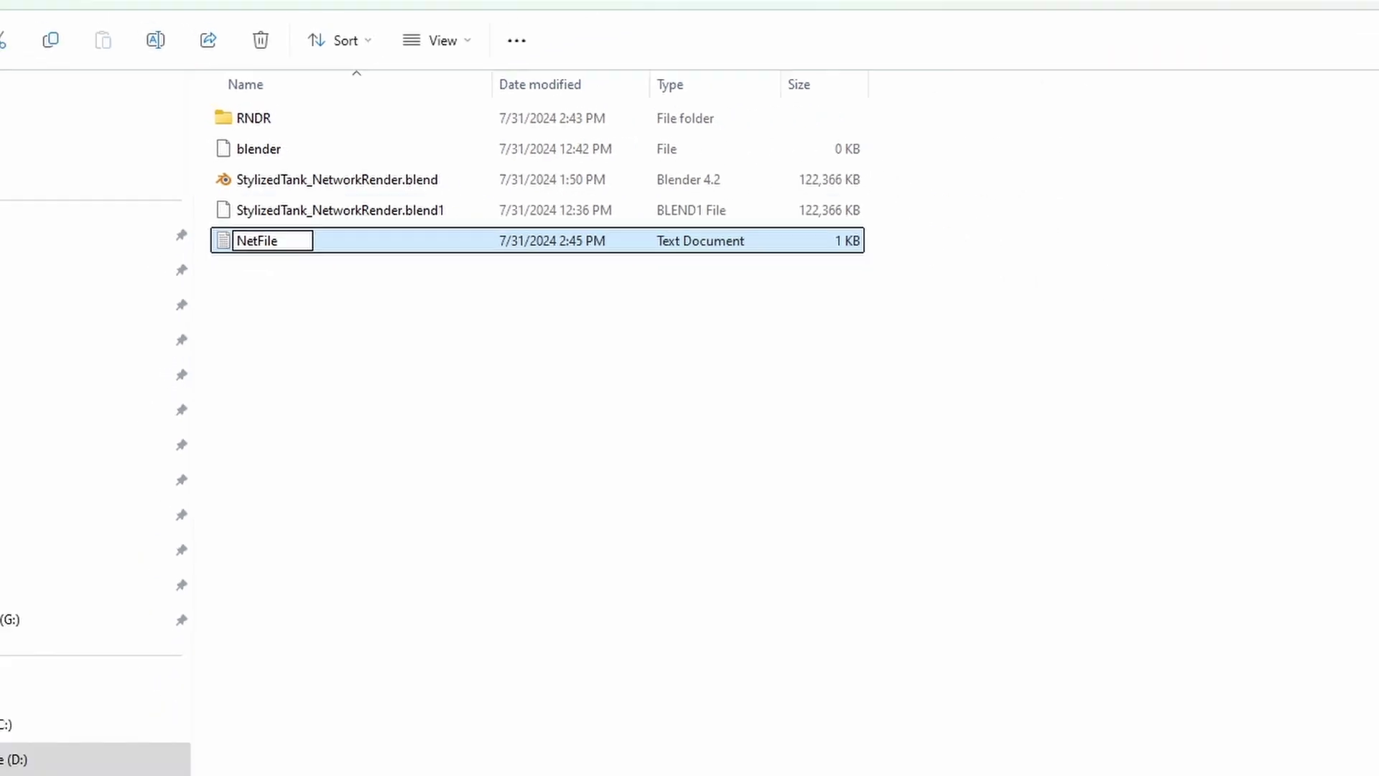
text(bat)
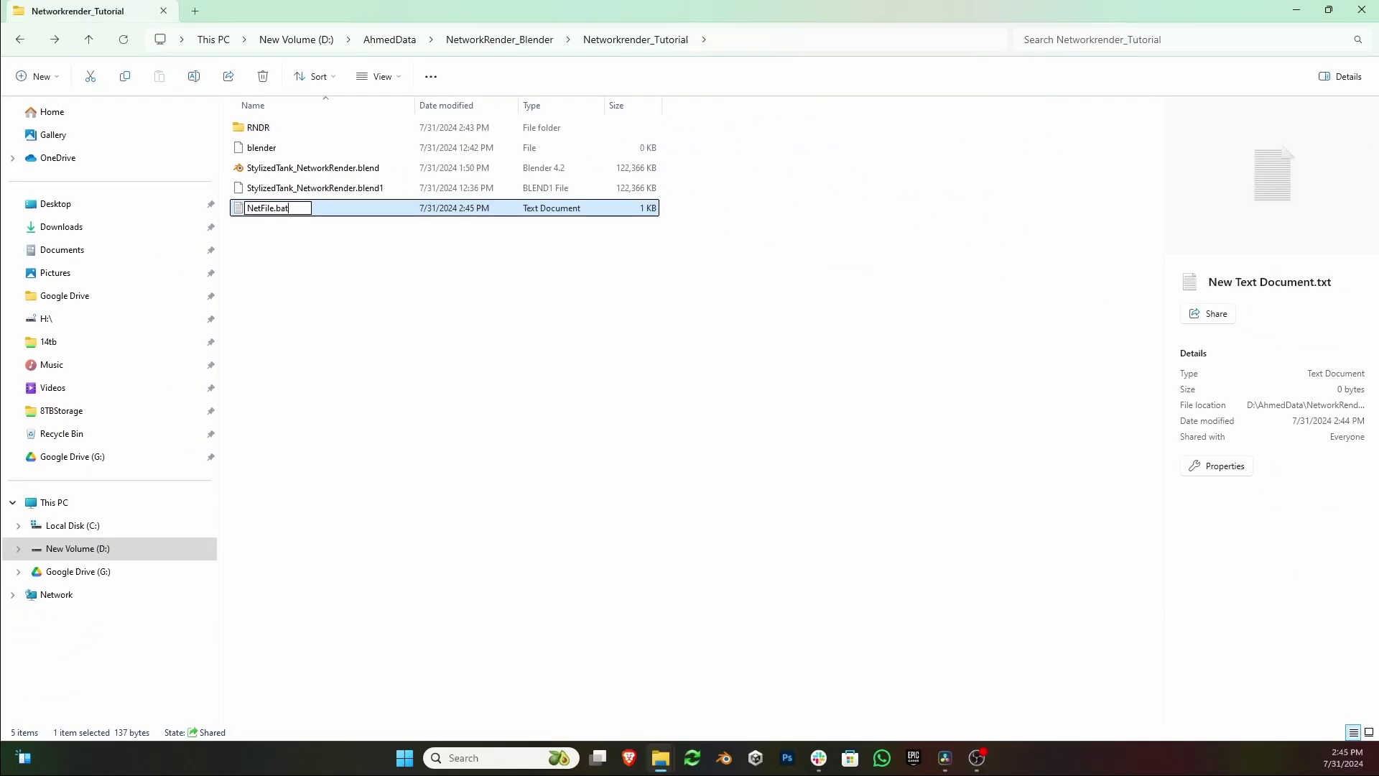
key(Return)
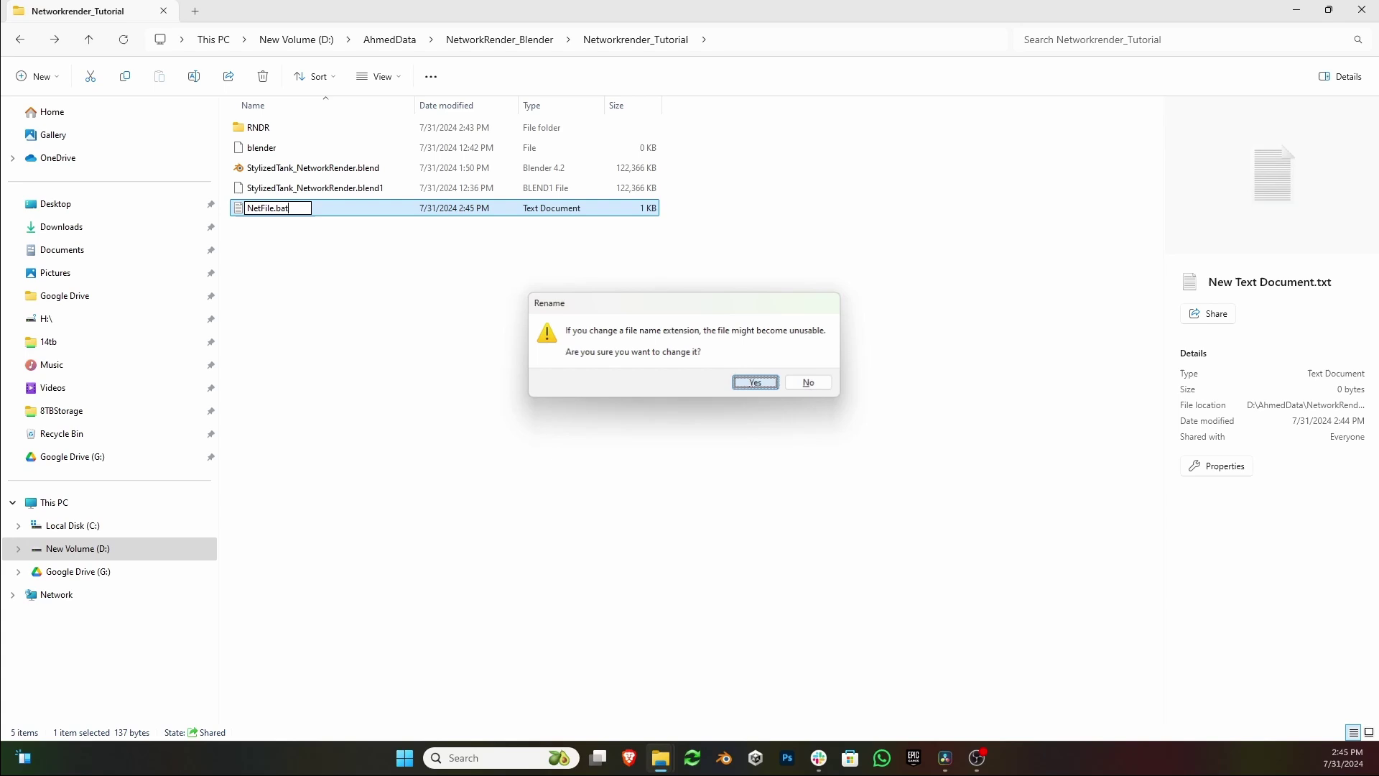
key(Return)
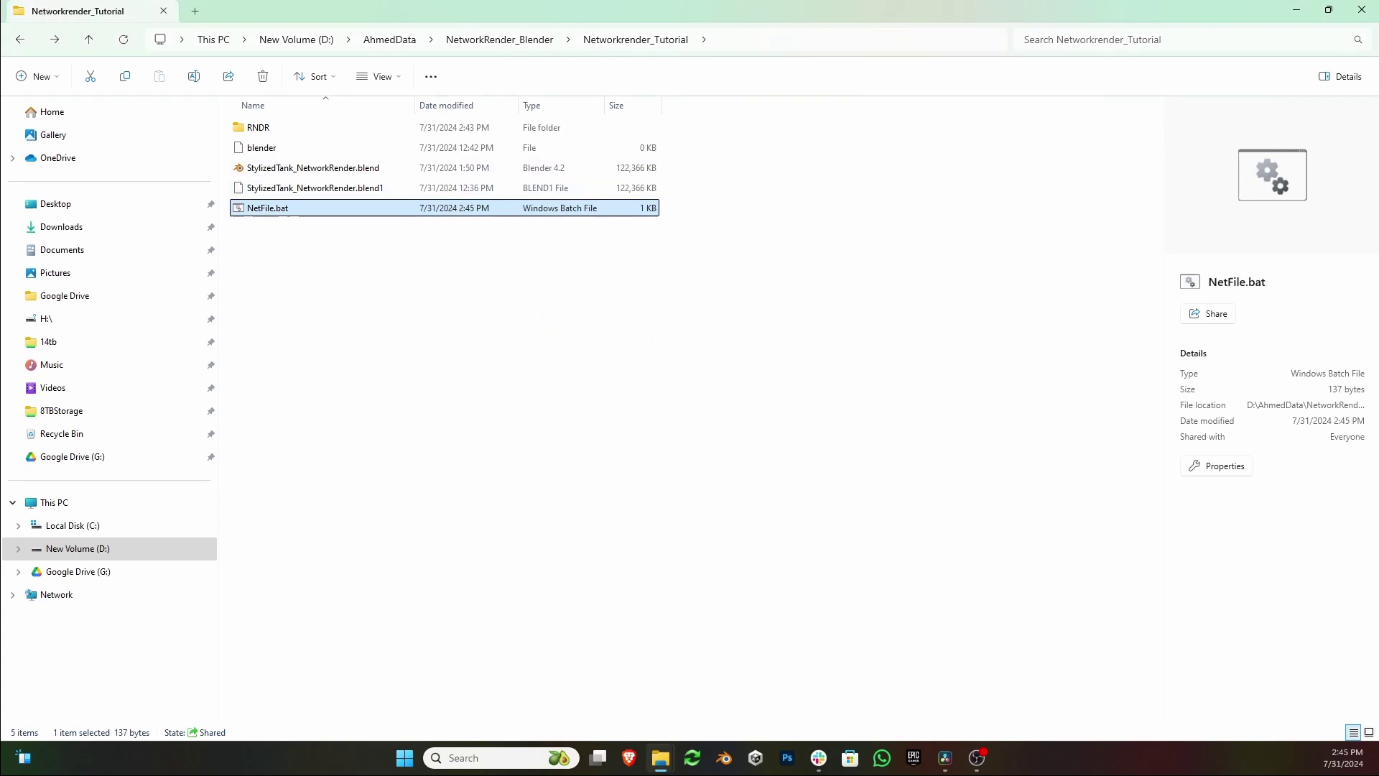
Run NetFile.bat as administrator and watch PNG frames appear in the RNDR folder.
right_click(266, 206)
key(Return)
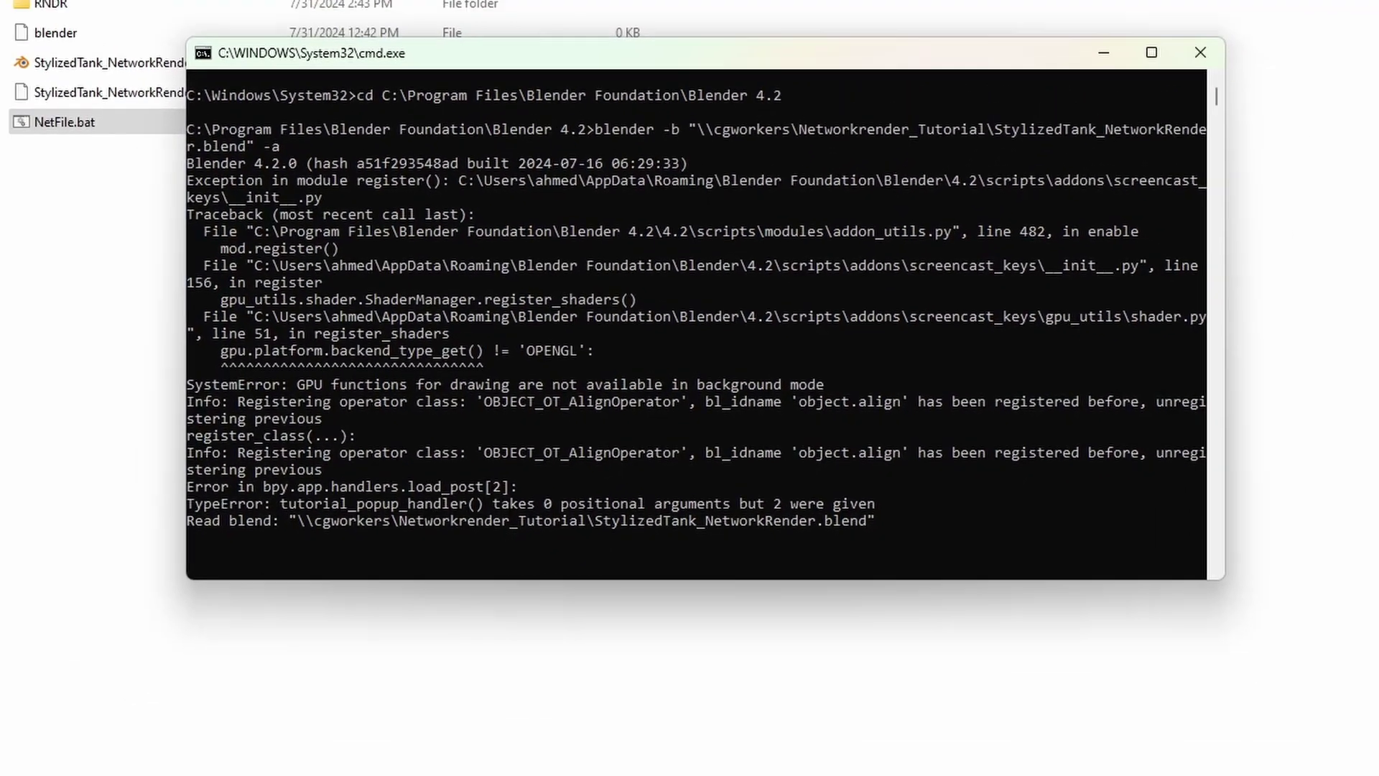
key(Return)
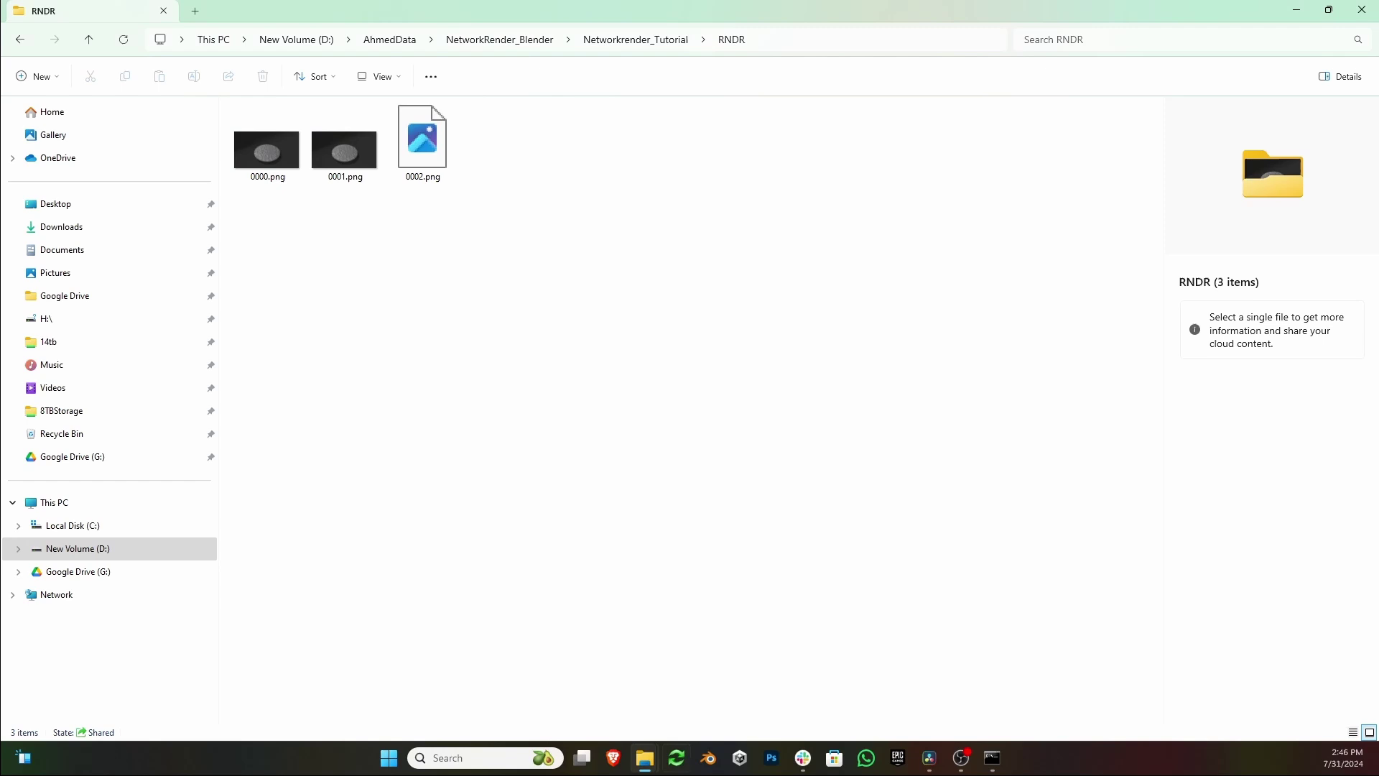
click(992, 758)
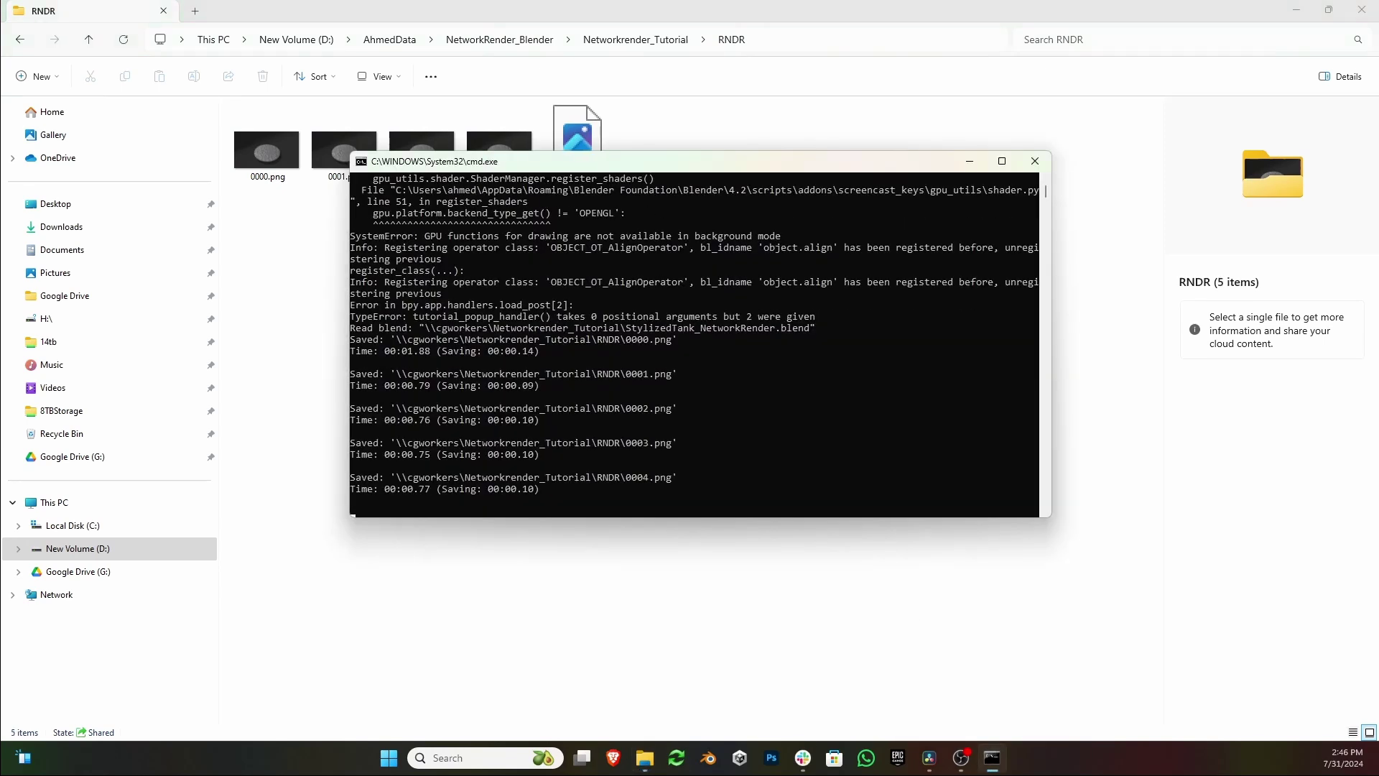
drag(718, 161, 754, 224)
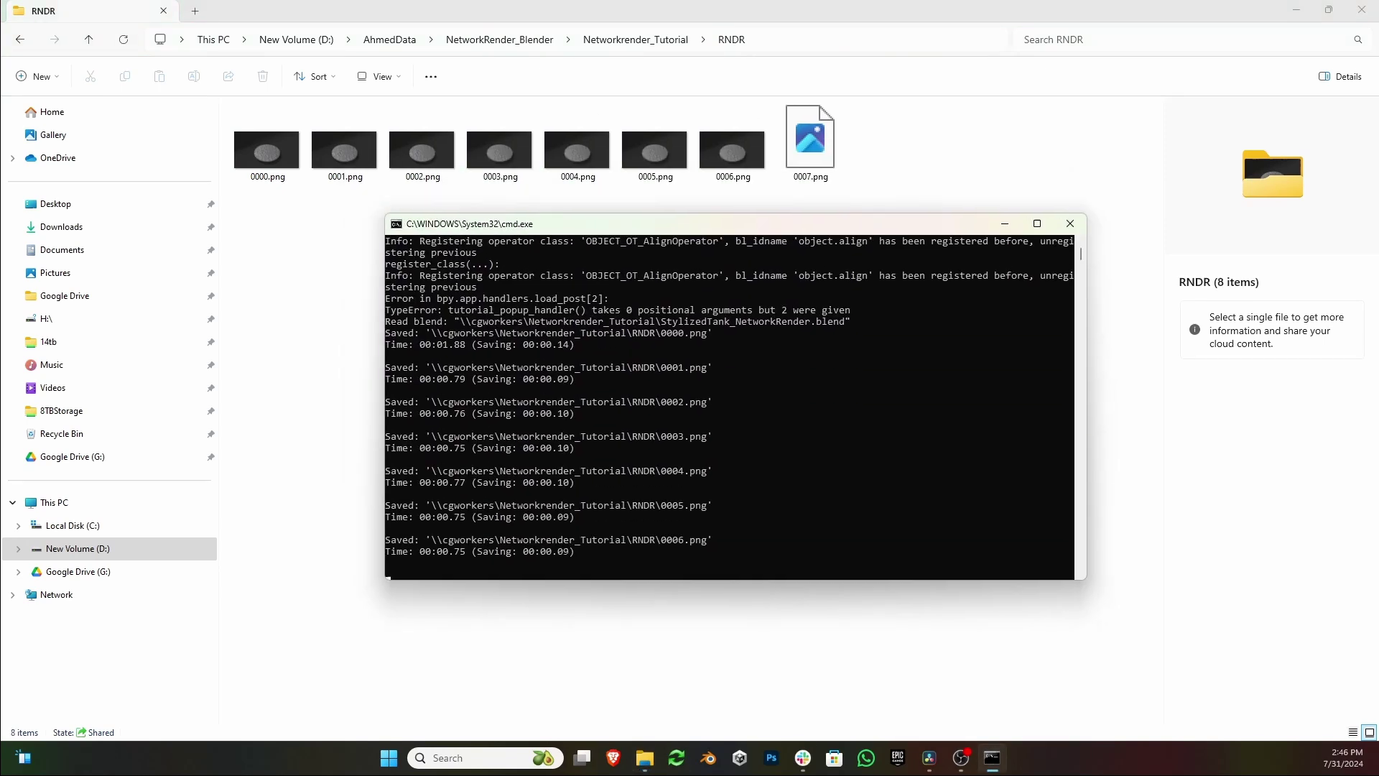